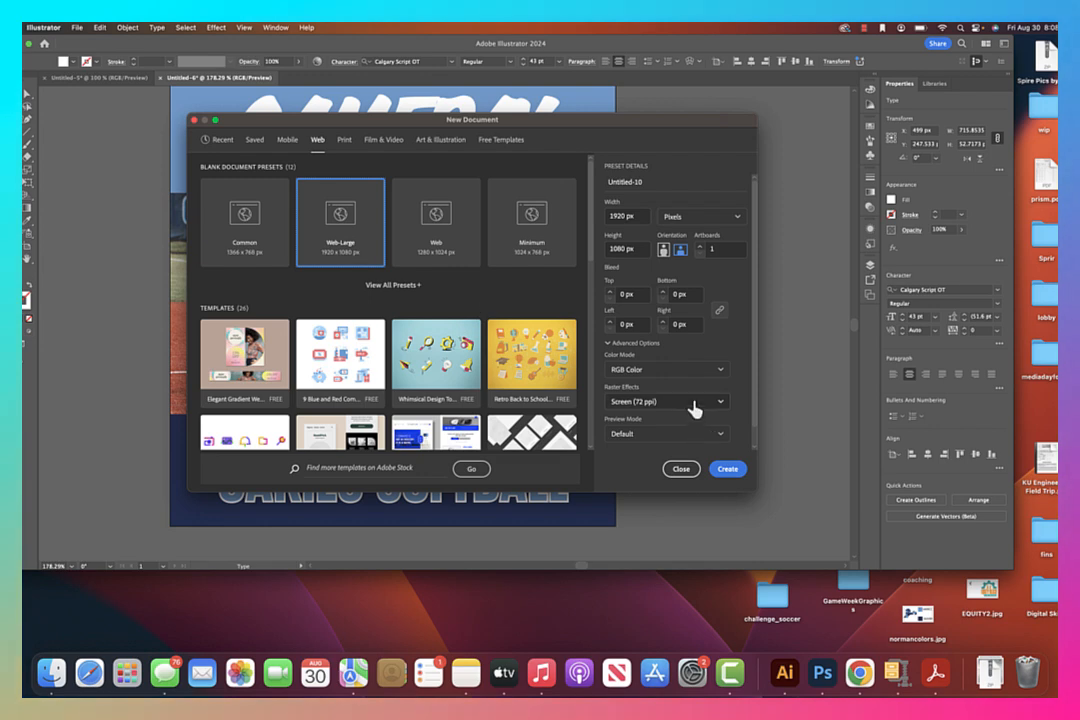
Create a new Web-Large document of 1920 × 1080 px in RGB Color mode
left_click(698, 401)
left_click(678, 440)
left_click(728, 467)
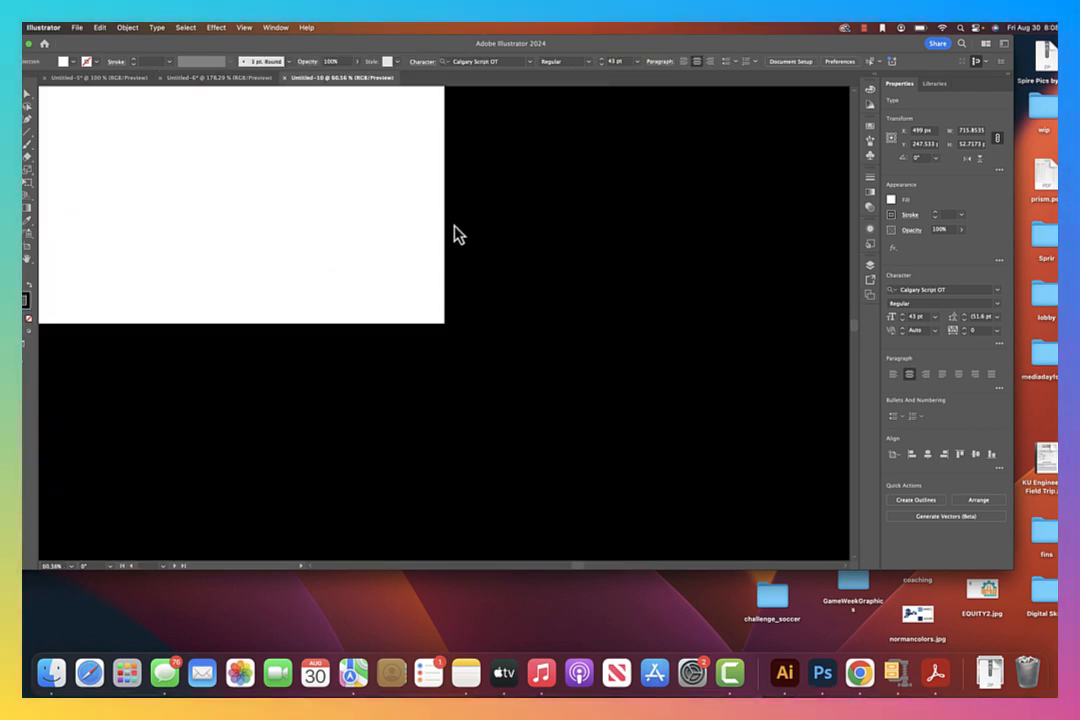
key("t")
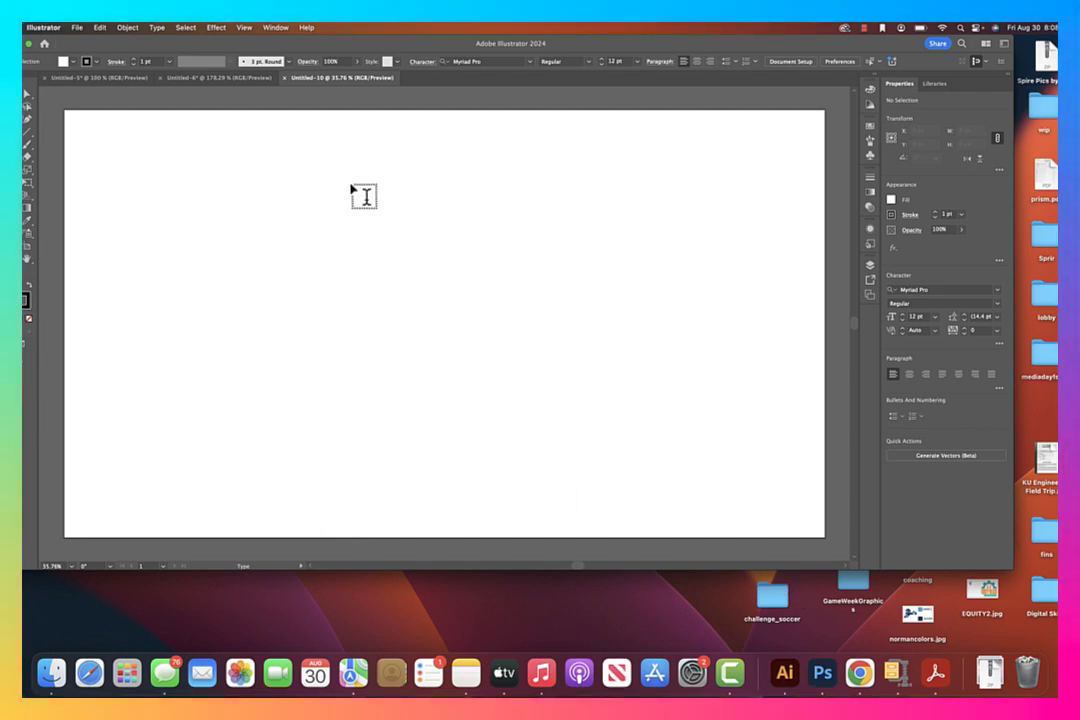
Place IMG_8472.JPG from the challenge_soccer folder on the artboard's left half, at about 645 × 968 px
left_click(83, 31)
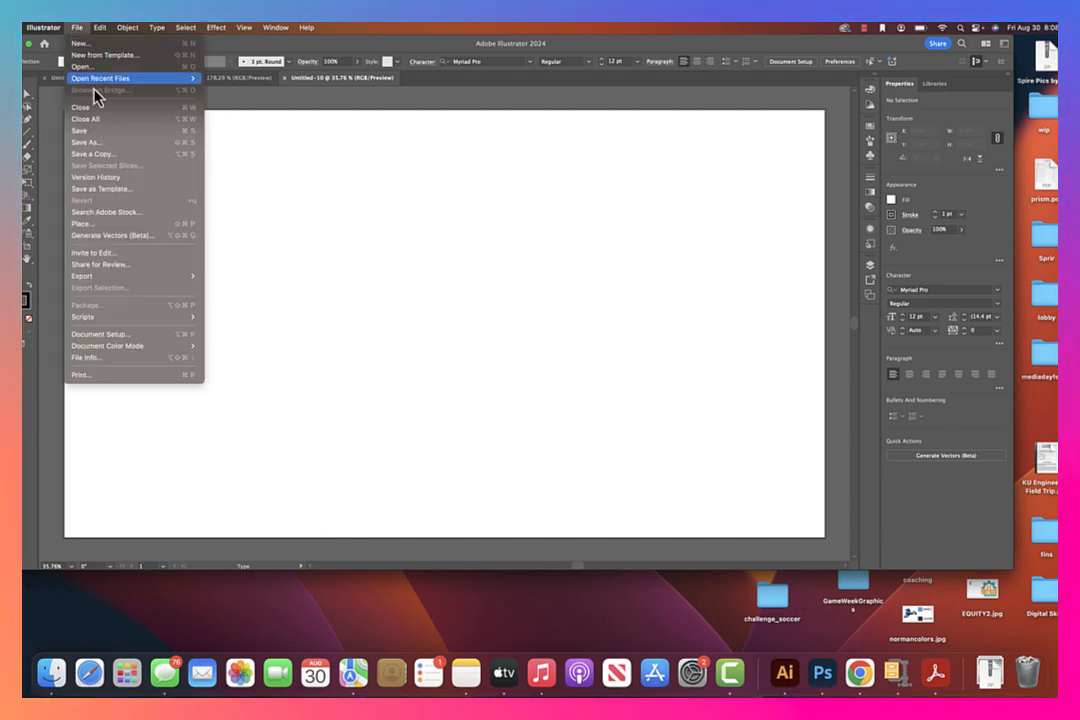
left_click(116, 225)
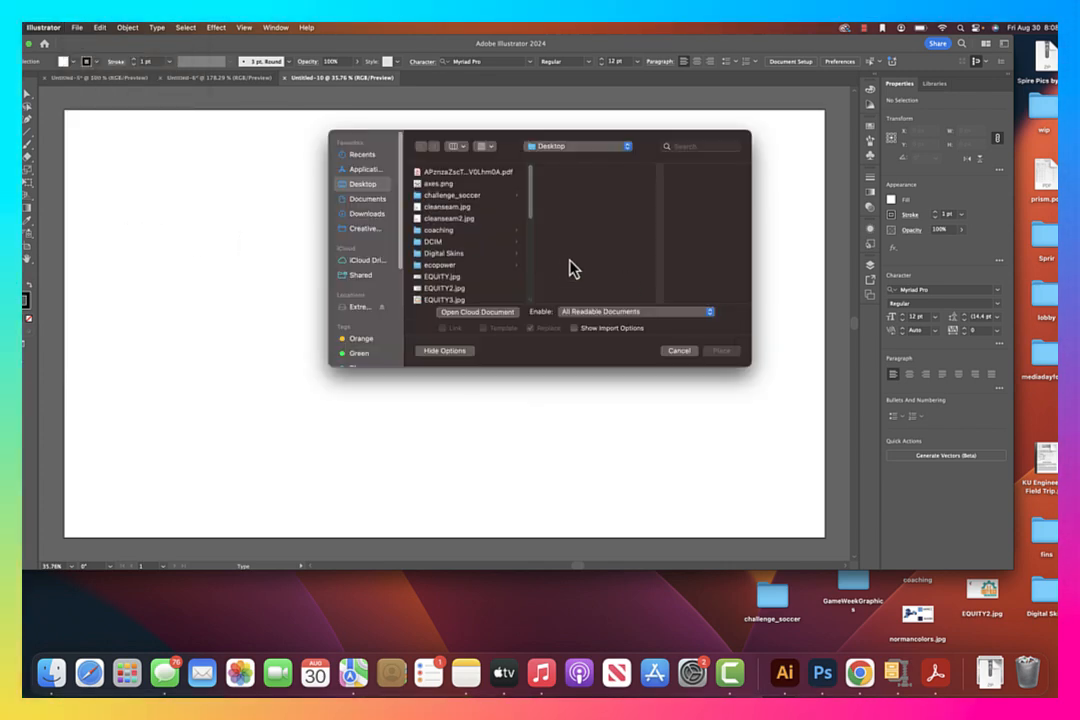
left_click(461, 199)
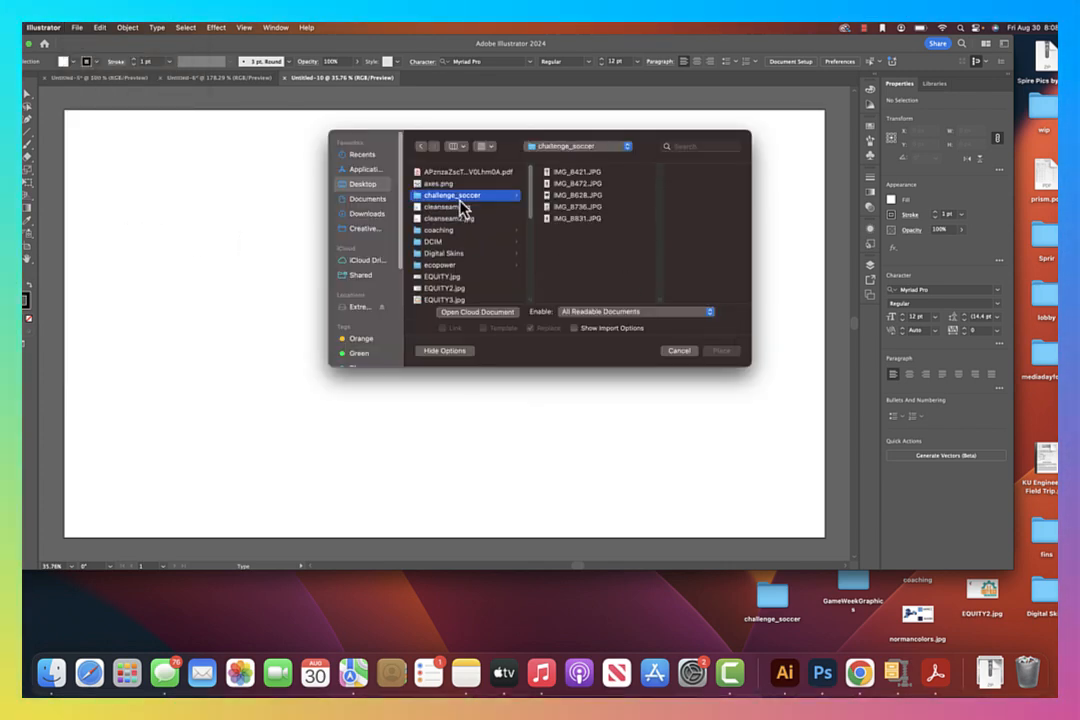
left_click(550, 174)
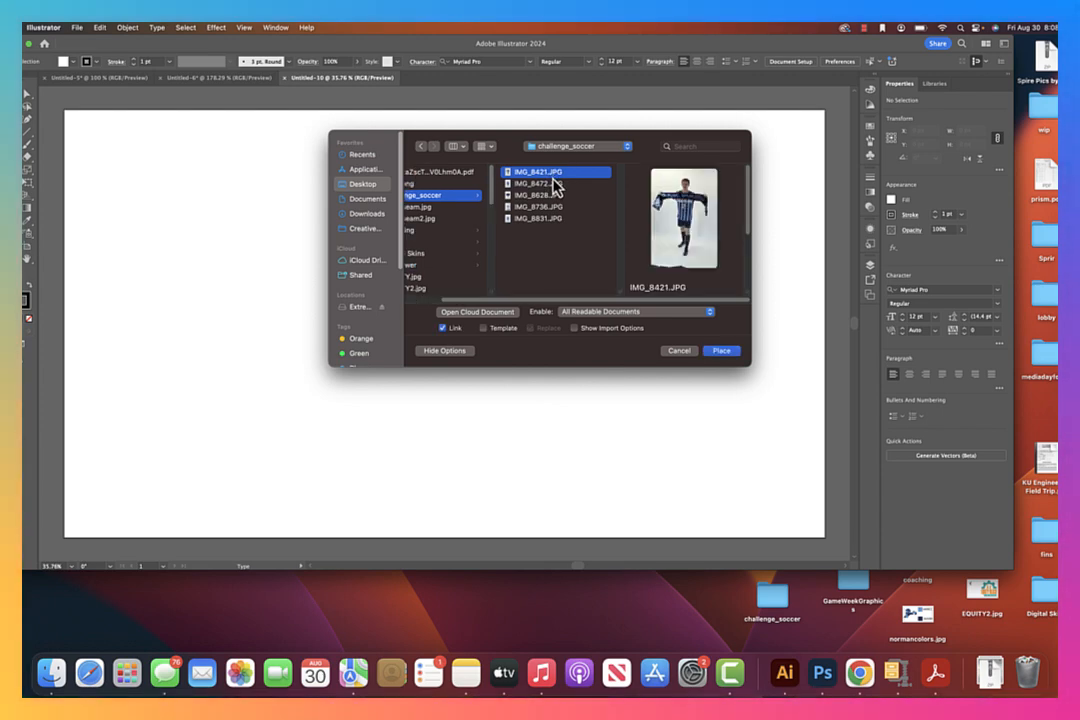
key("Down")
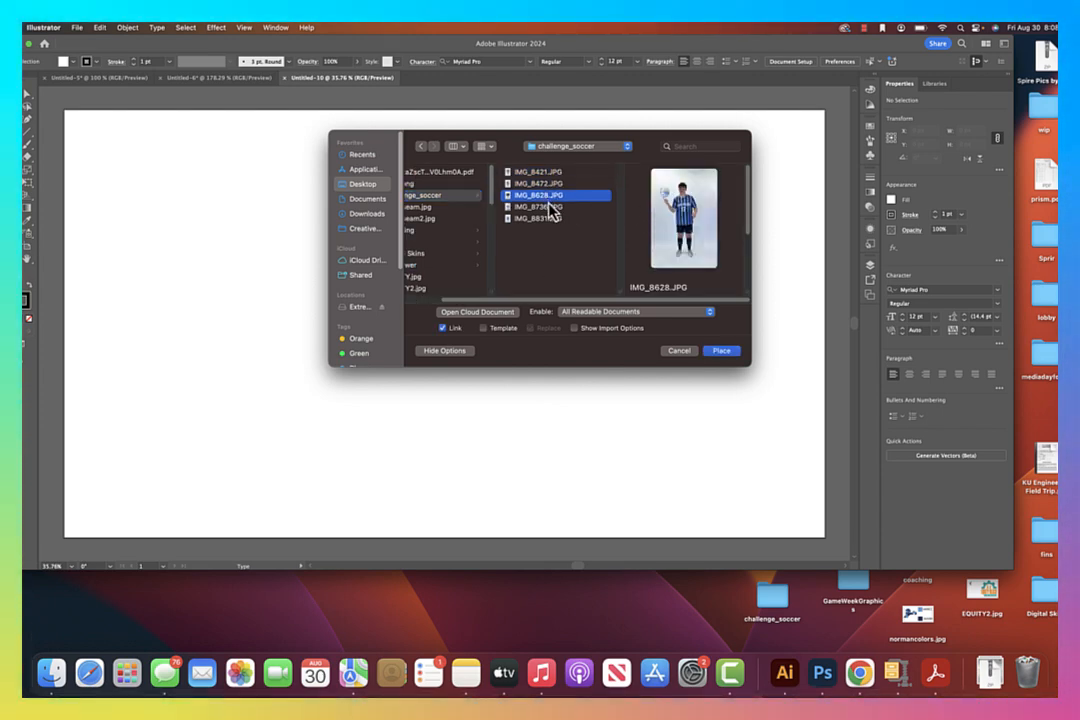
key("Down")
key("Down")
key("Down")
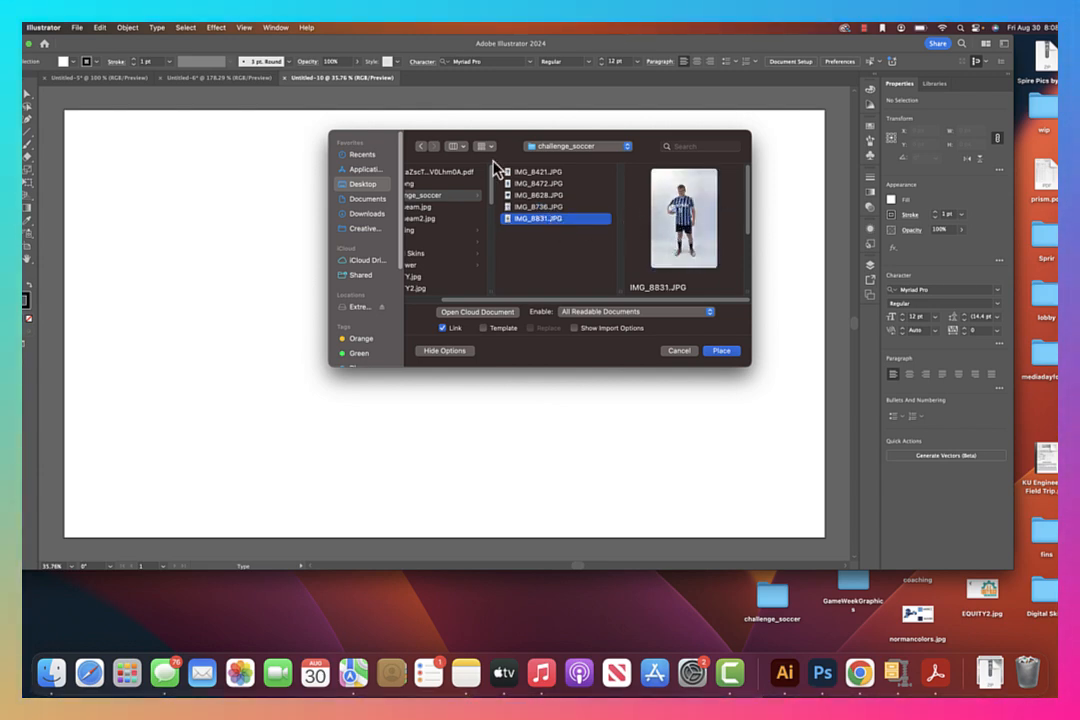
left_click(545, 184)
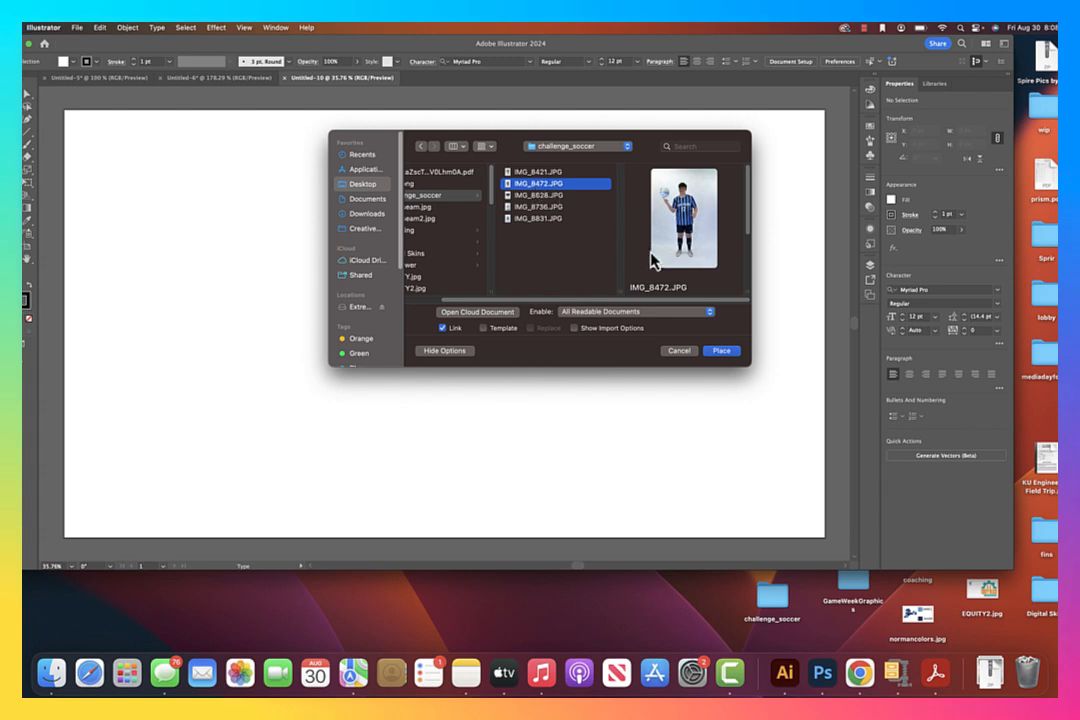
left_click(724, 354)
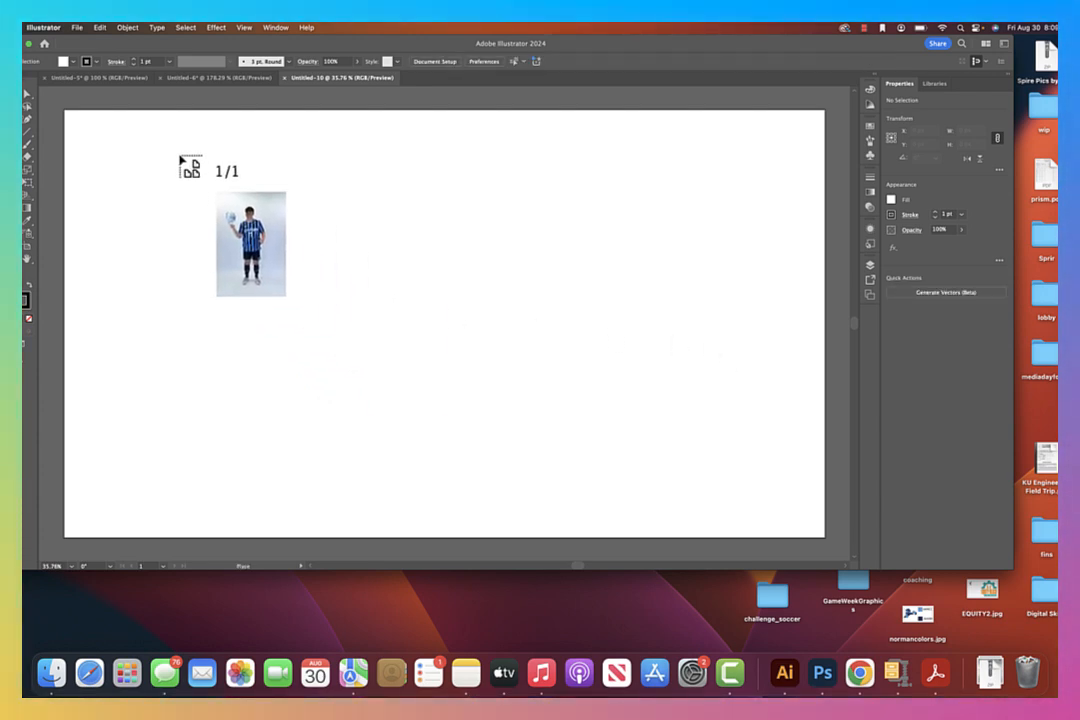
left_click_drag(139, 137, 778, 526)
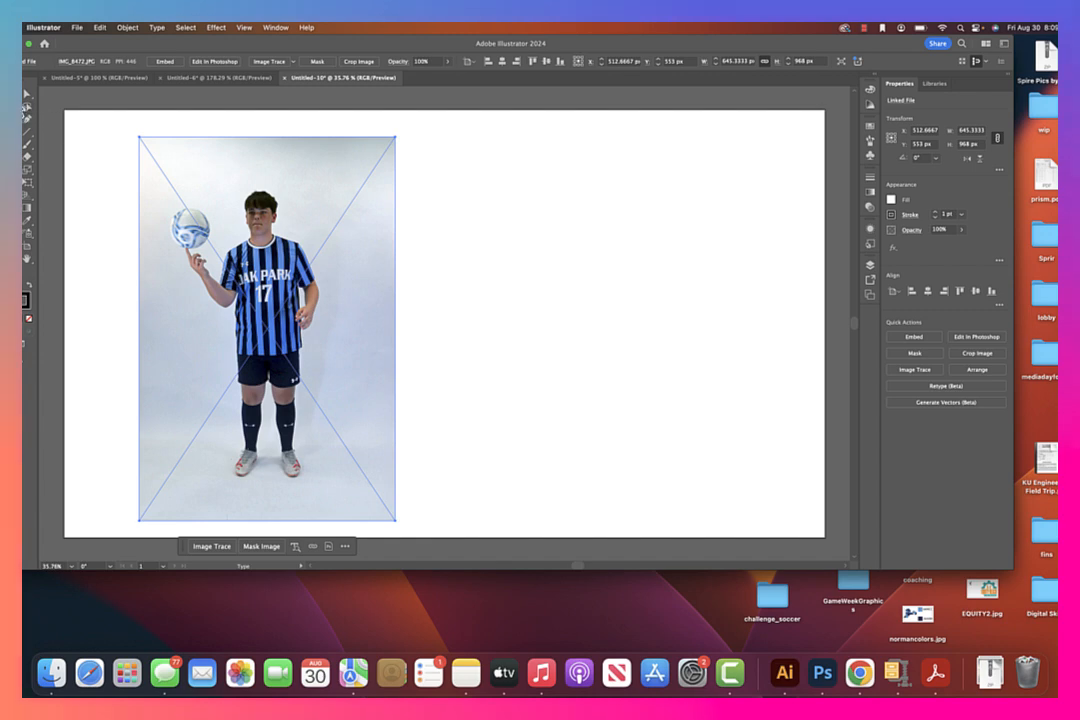
Embed the placed soccer player photo in the document
left_click(578, 236)
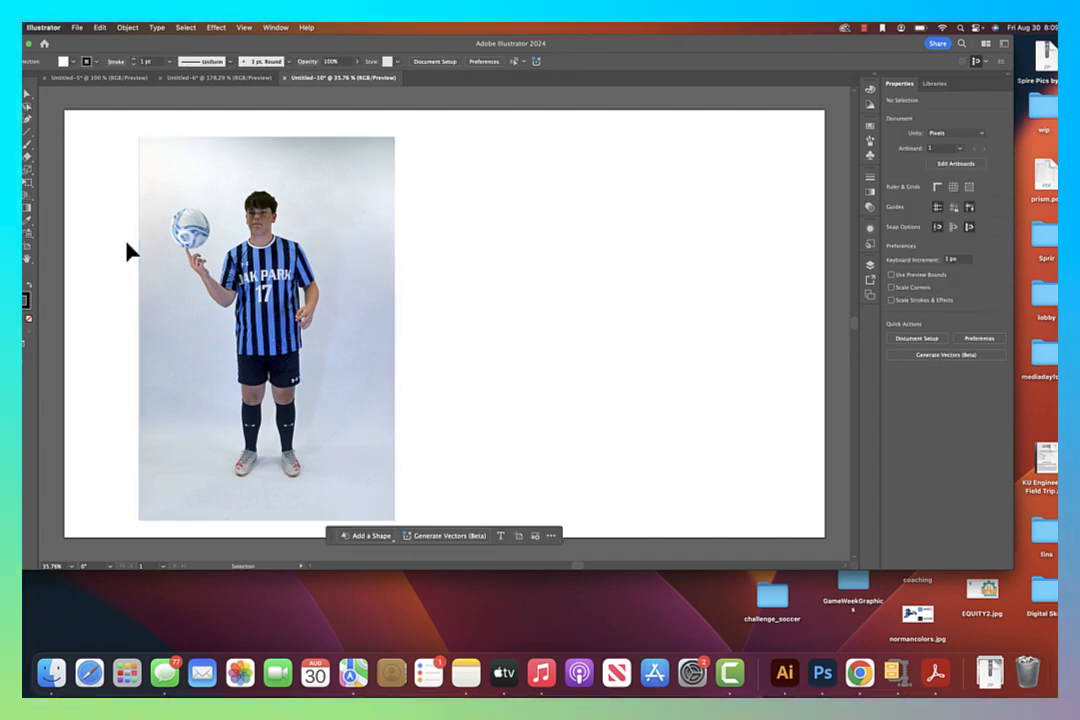
left_click(230, 256)
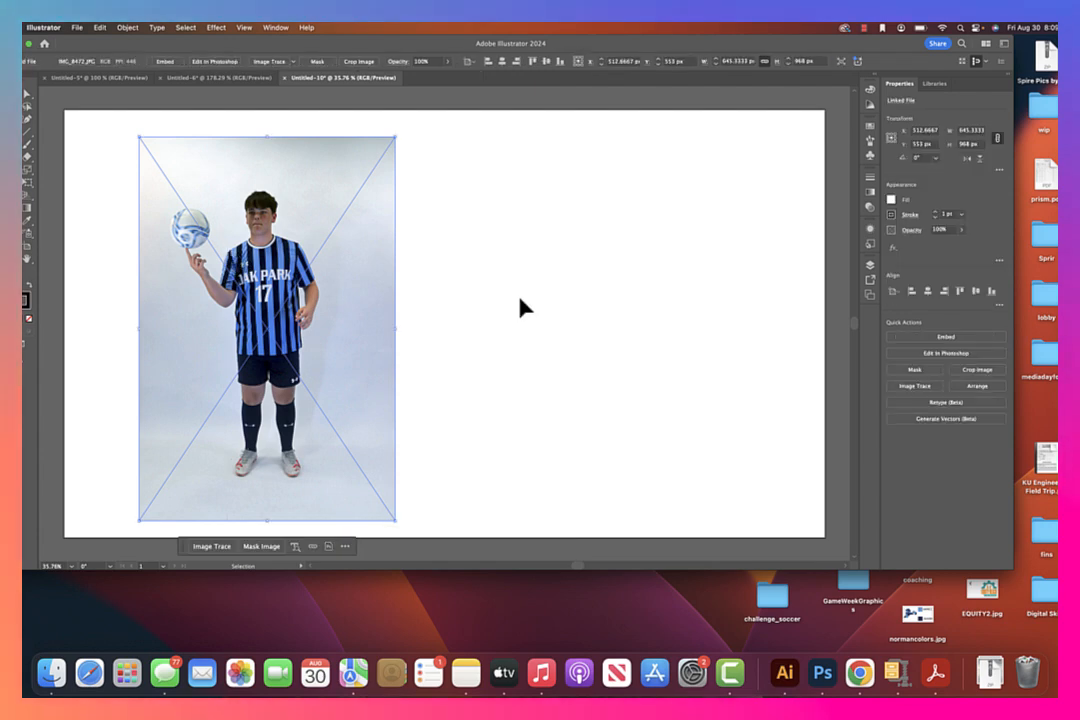
left_click(970, 338)
Set the fill color to orange for tracing over the photo
left_click(482, 255)
left_click(328, 287)
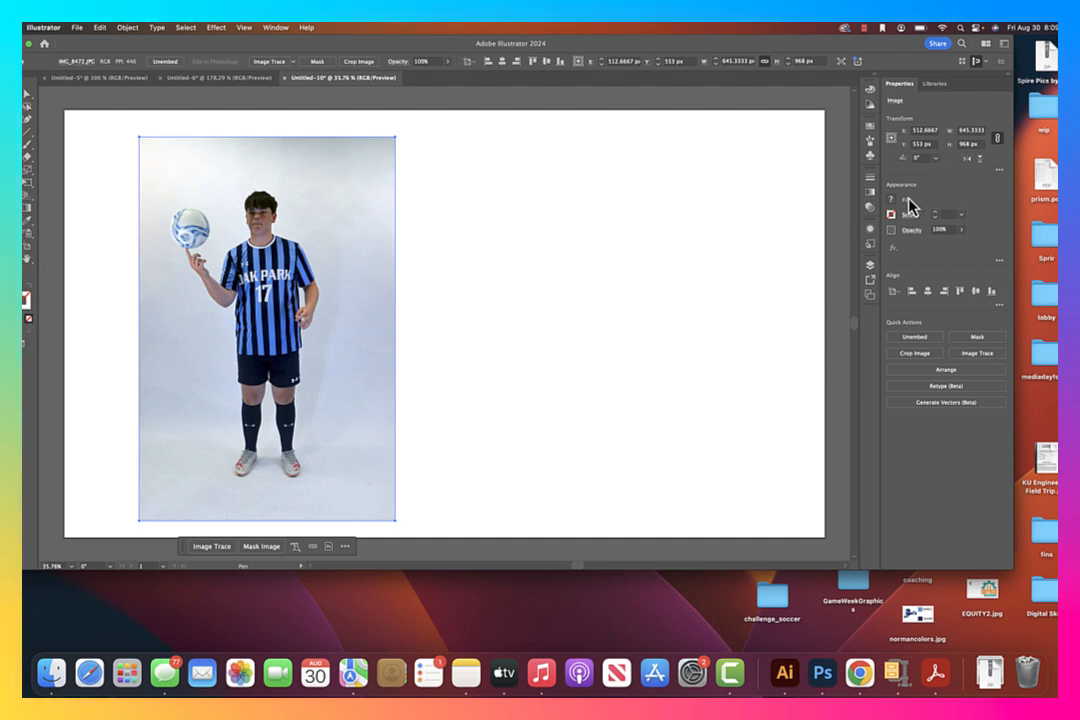
left_click(891, 211)
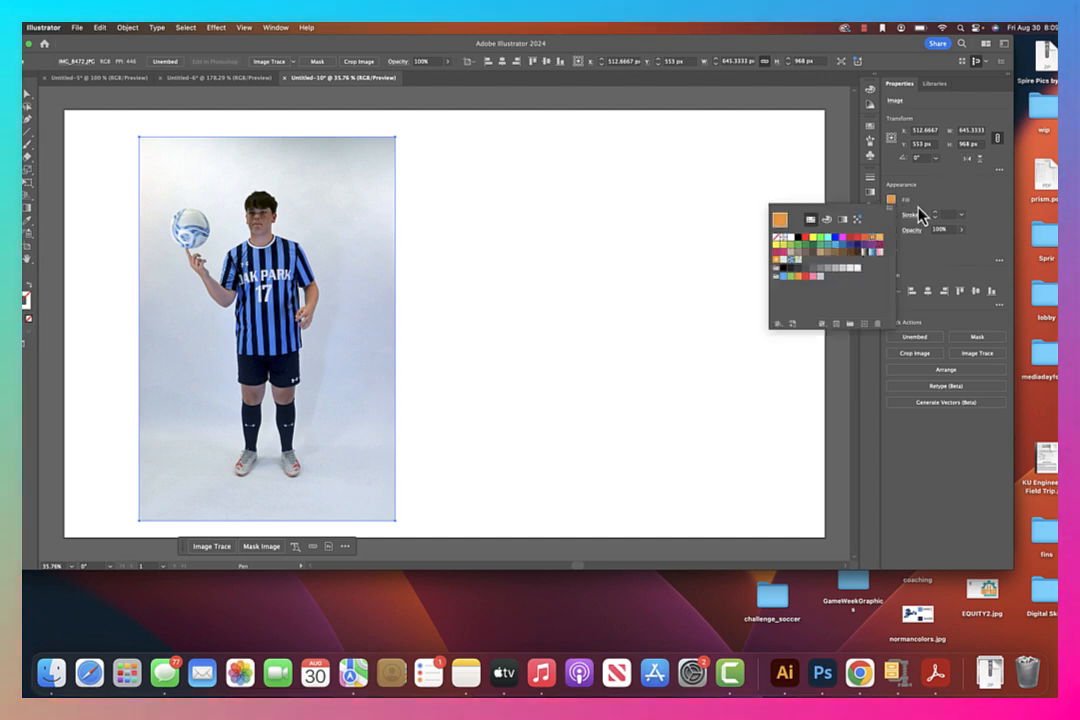
left_click(962, 231)
left_click_drag(962, 242, 947, 253)
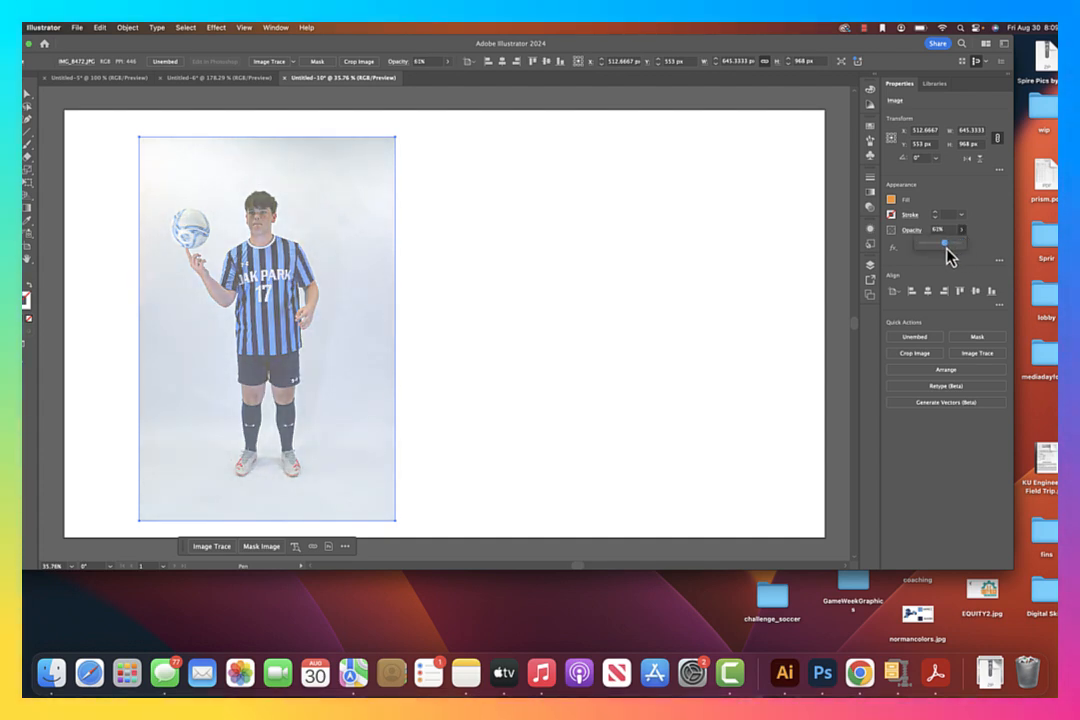
key("super+z")
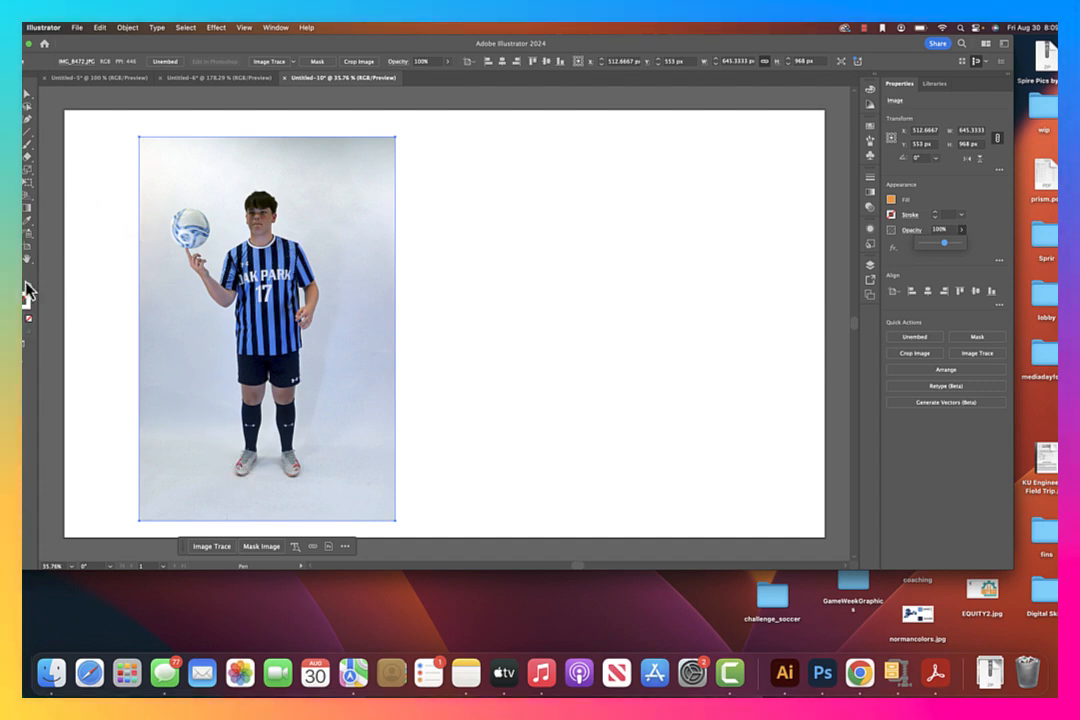
Start a Pen outline along the sole and toe of the shoe on the ball side, and set the shape's opacity to 43%
left_click(237, 471)
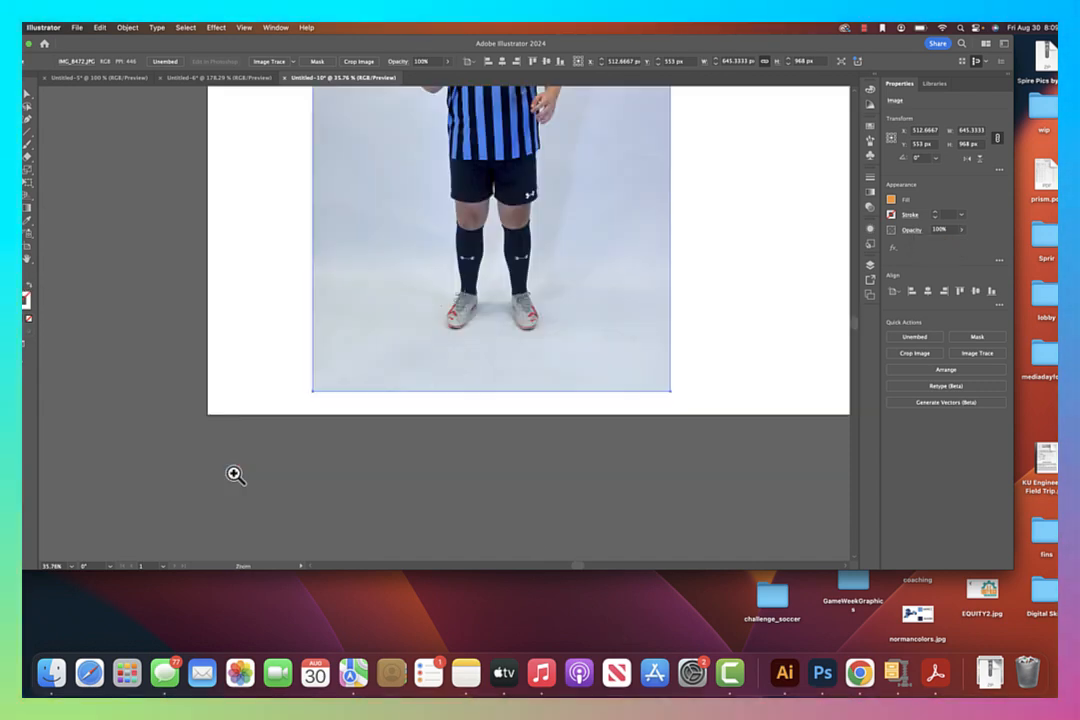
left_click(452, 315)
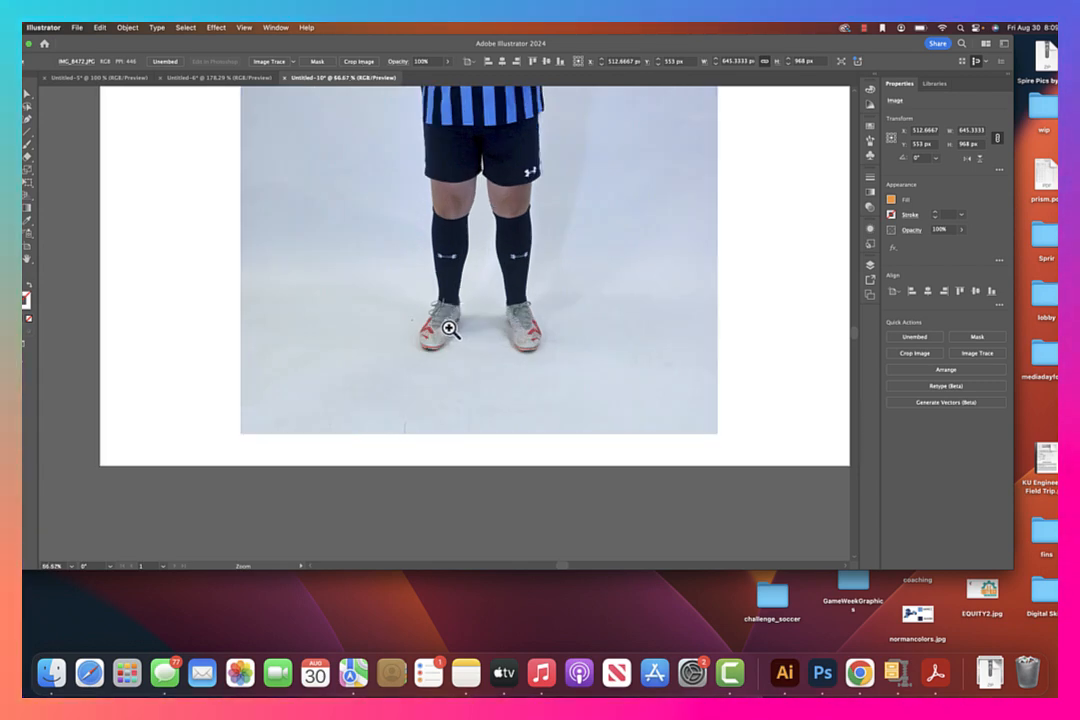
left_click(451, 322)
left_click(451, 322)
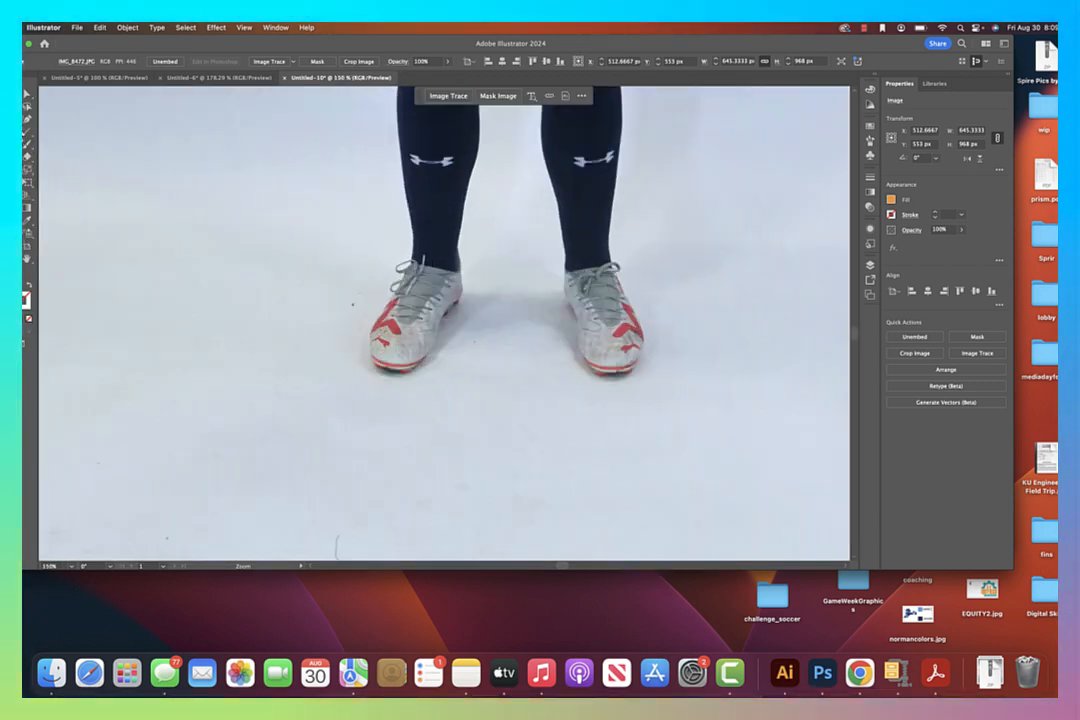
left_click(392, 370)
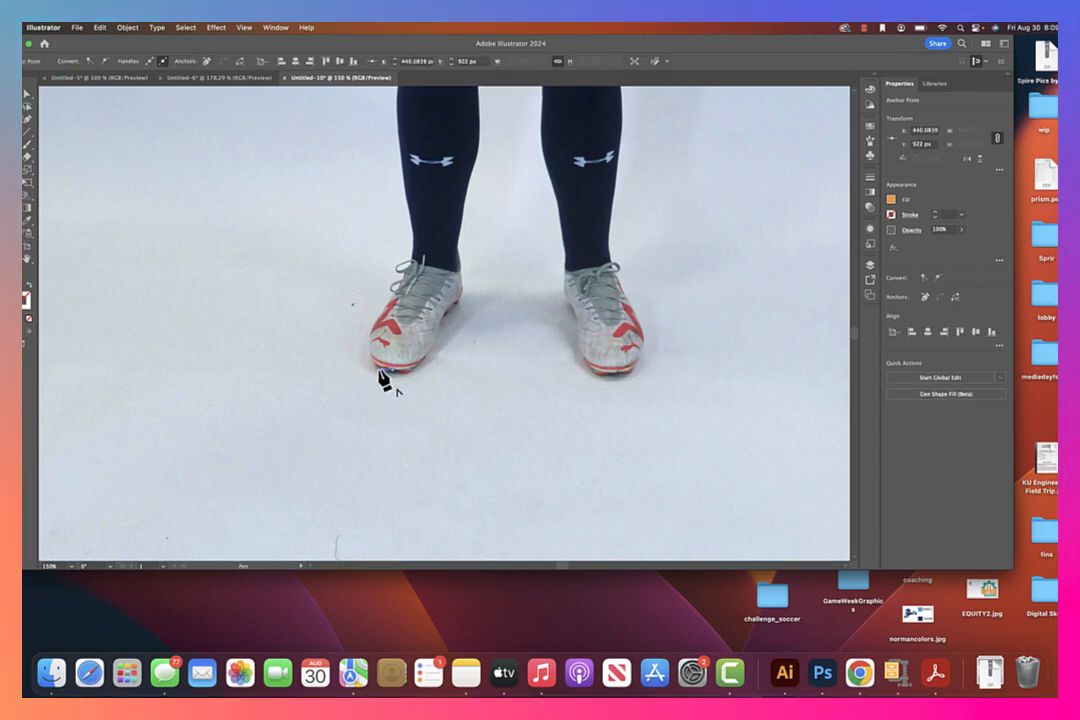
left_click(377, 369)
left_click_drag(374, 360, 696, 181)
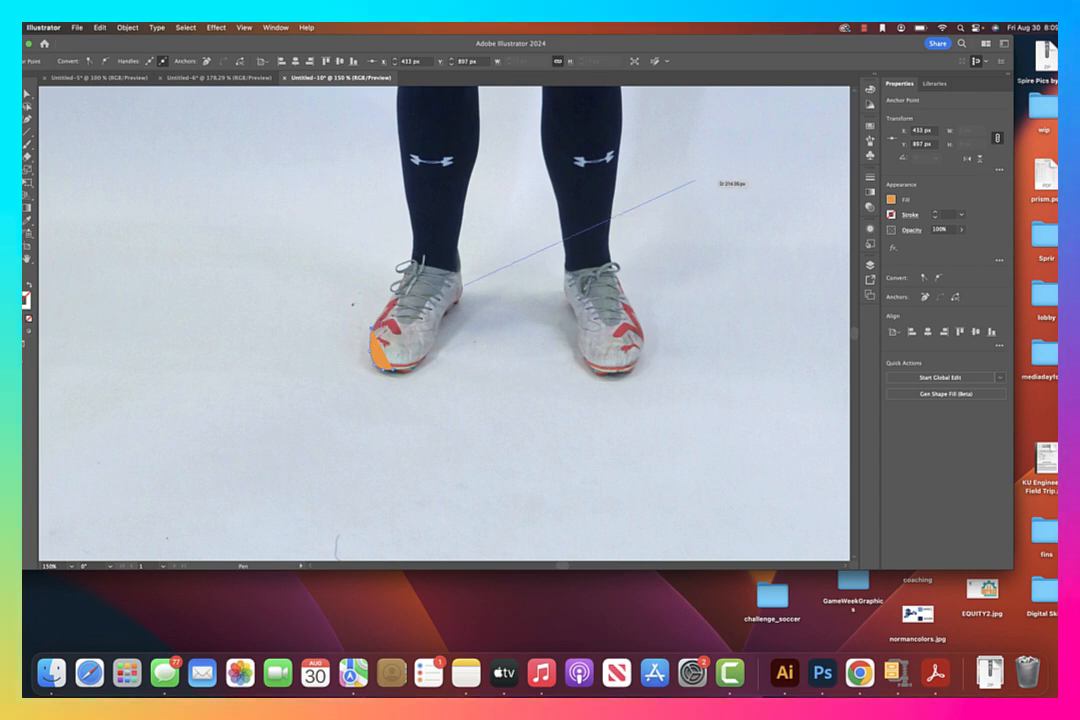
left_click(963, 230)
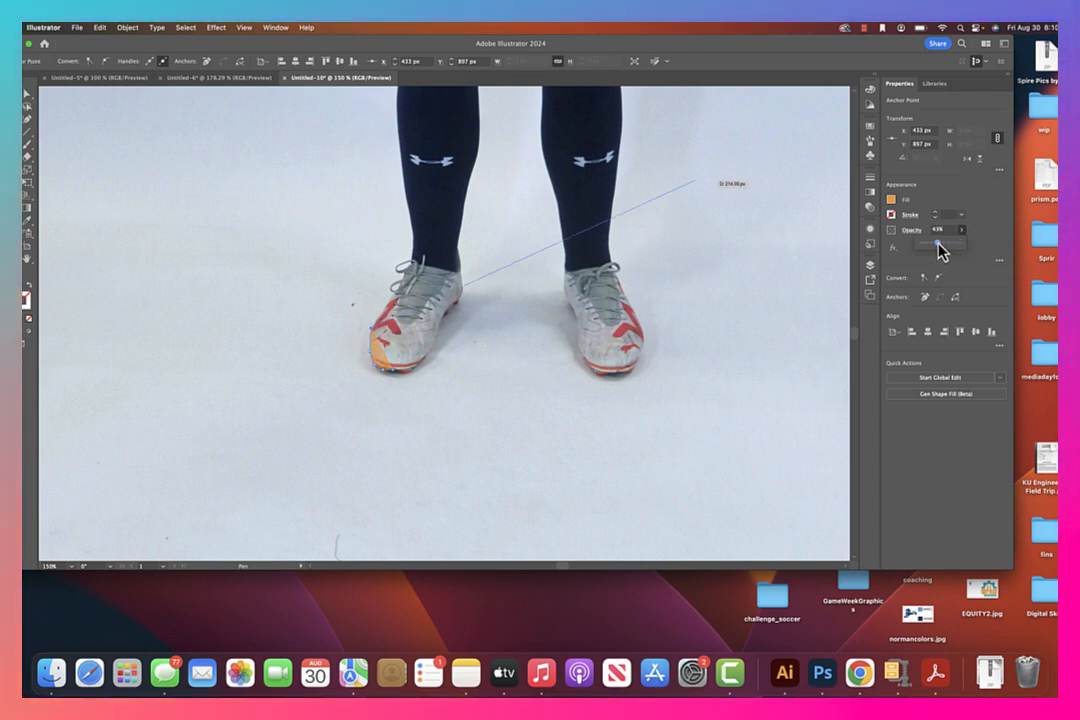
Continue the outline up the outer edge of the shoe, sock, knee and shorts to the jersey hem
left_click_drag(393, 309, 409, 288)
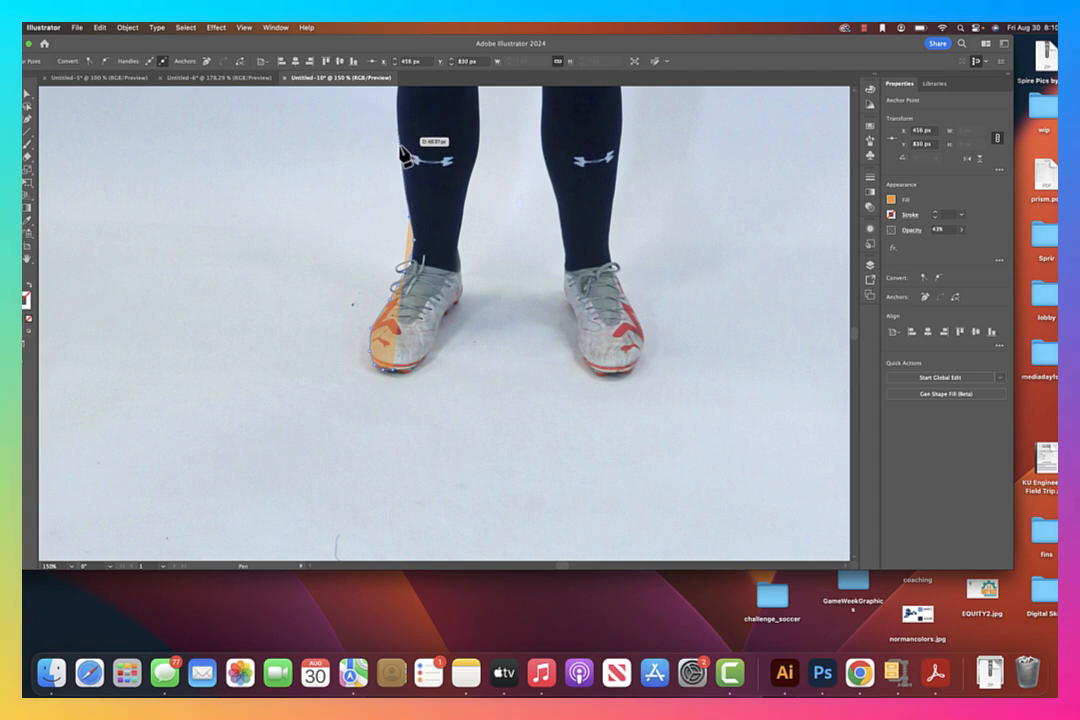
left_click_drag(402, 143, 430, 425)
key("space")
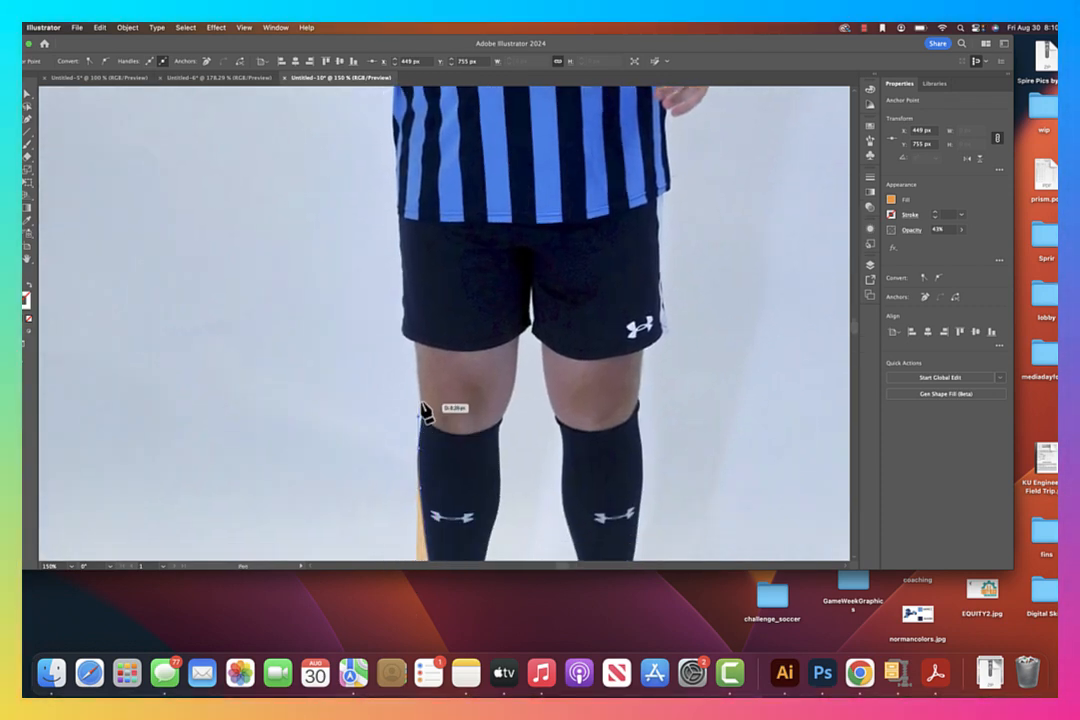
left_click_drag(407, 347, 404, 228)
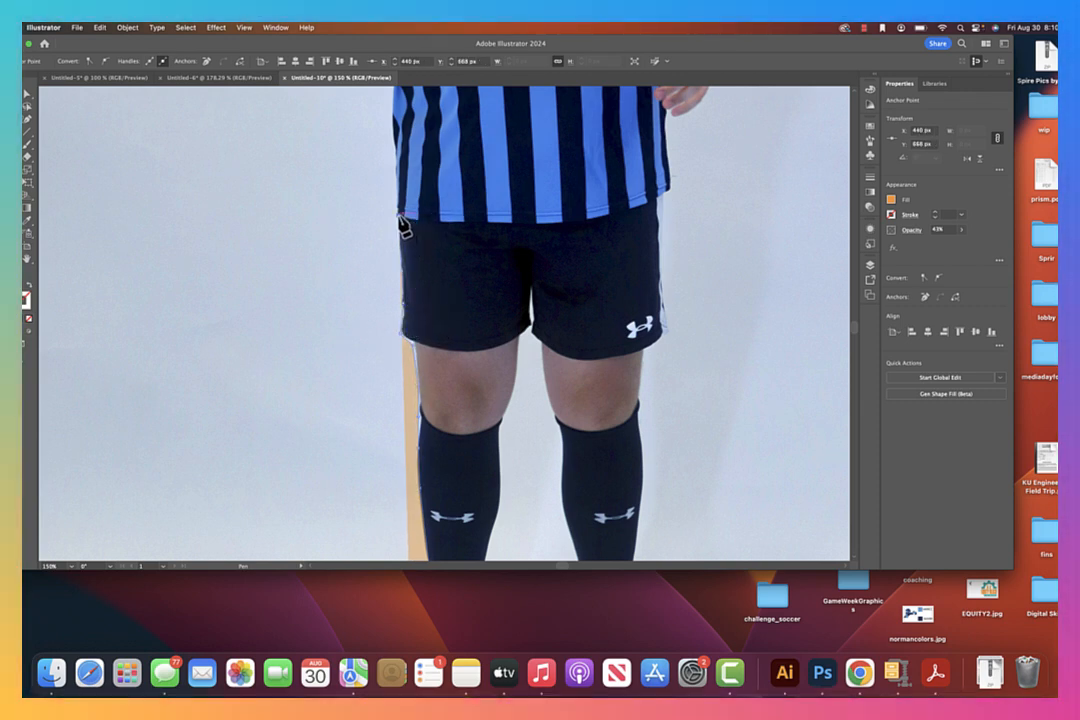
left_click(401, 220)
Extend the outline up the side of the jersey from the hem toward the raised arm's elbow
left_click_drag(396, 168, 386, 398)
left_click_drag(403, 474, 395, 425)
left_click_drag(388, 362, 381, 250)
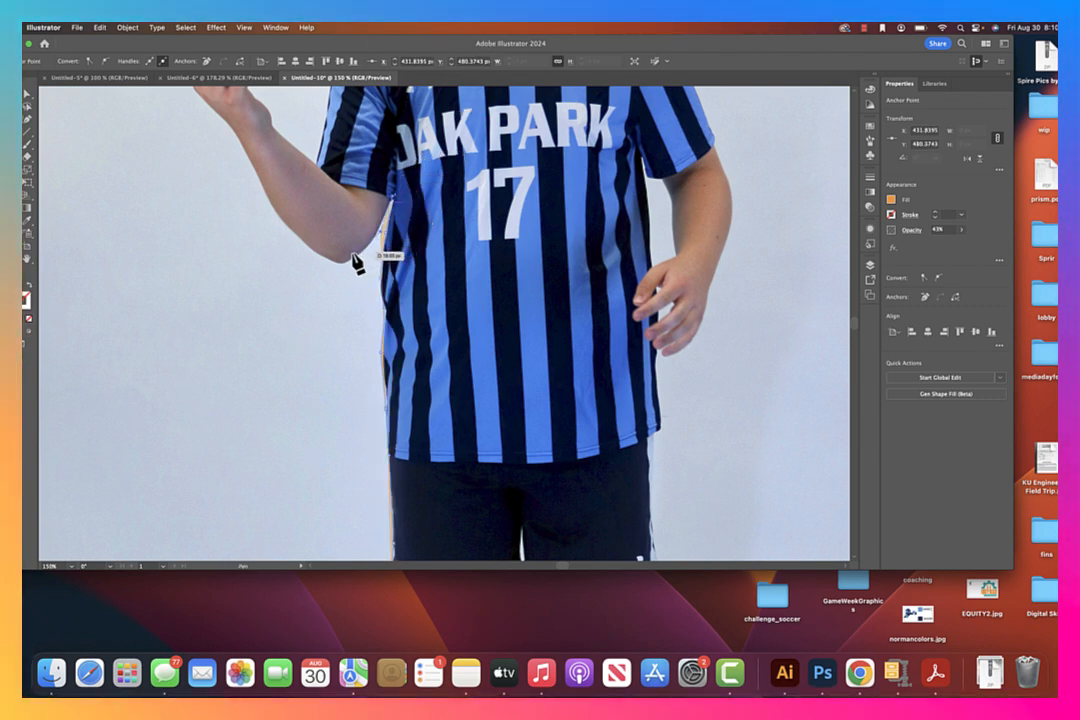
Trace the underside of the raised arm from the elbow along the forearm to the hand
left_click(348, 261)
left_click(335, 261)
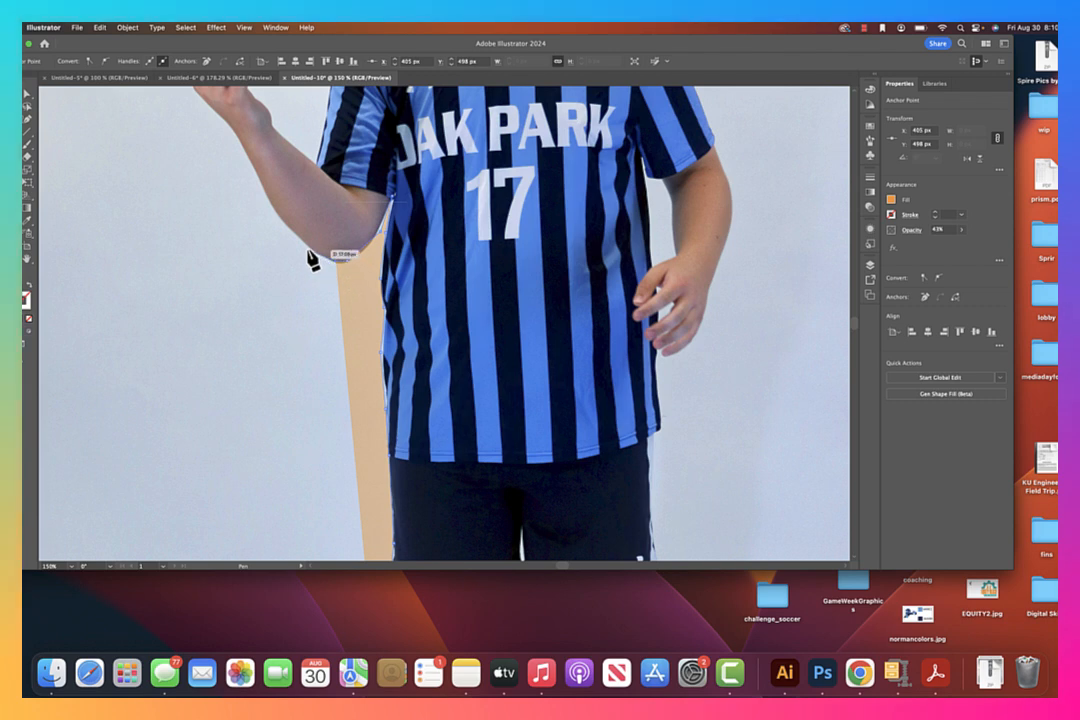
left_click(309, 254)
left_click_drag(308, 248, 286, 226)
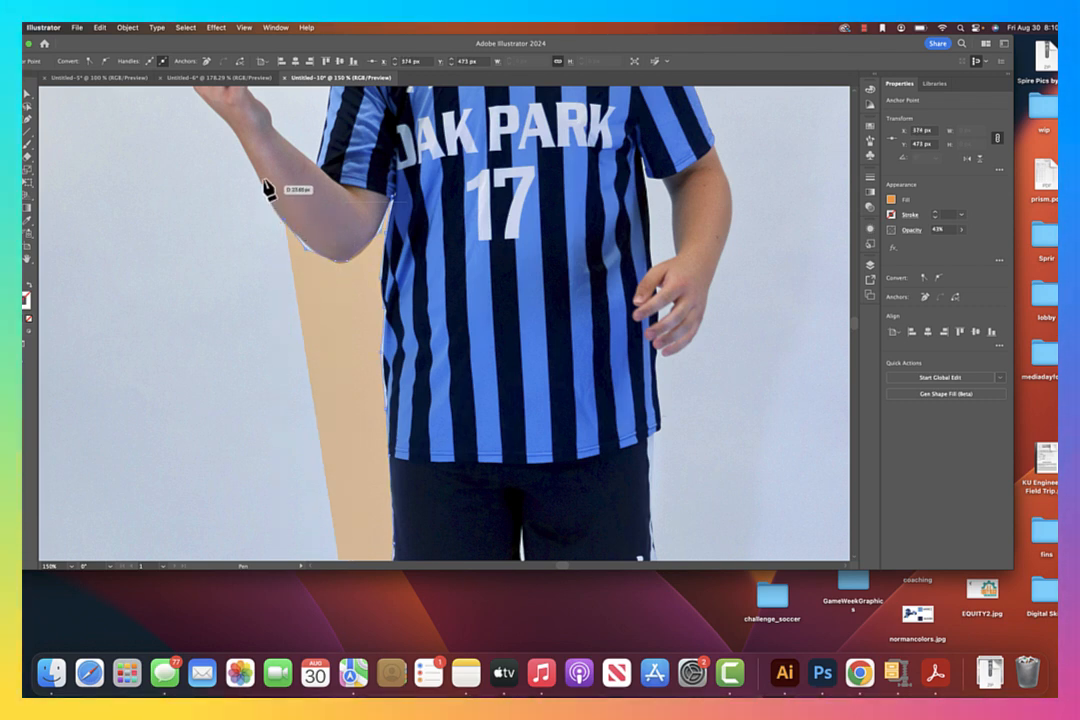
left_click_drag(256, 170, 252, 150)
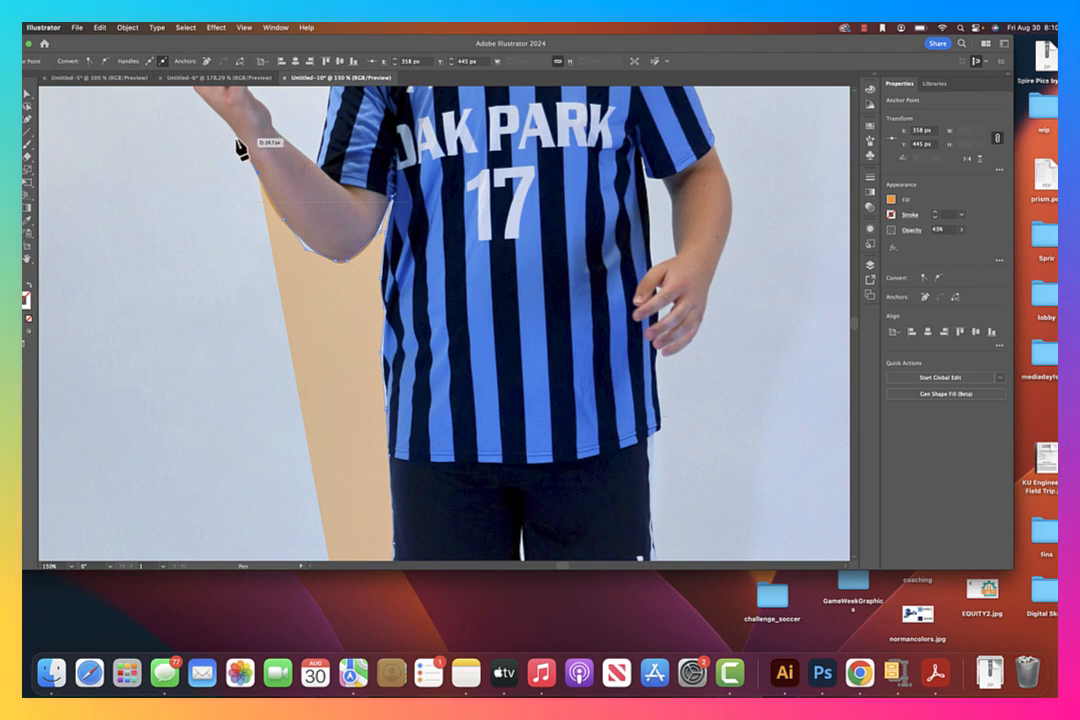
left_click(240, 141)
left_click_drag(269, 158, 284, 342)
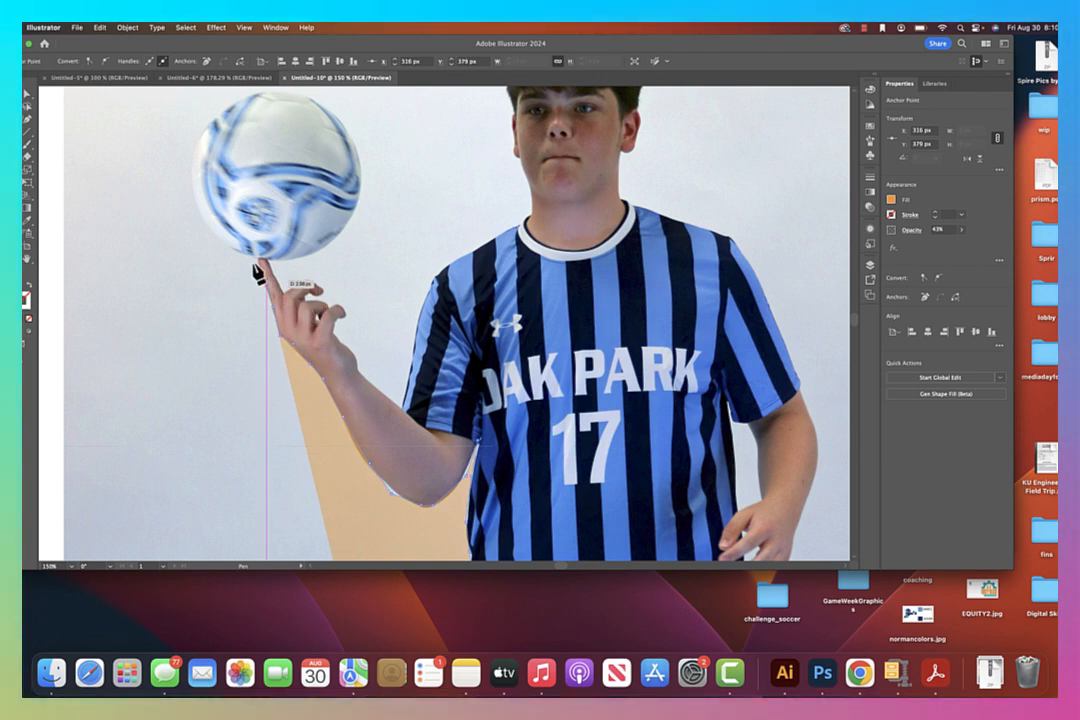
Continue the outline up the raised finger and all the way around the soccer ball
left_click_drag(261, 268, 253, 174)
key("super+z")
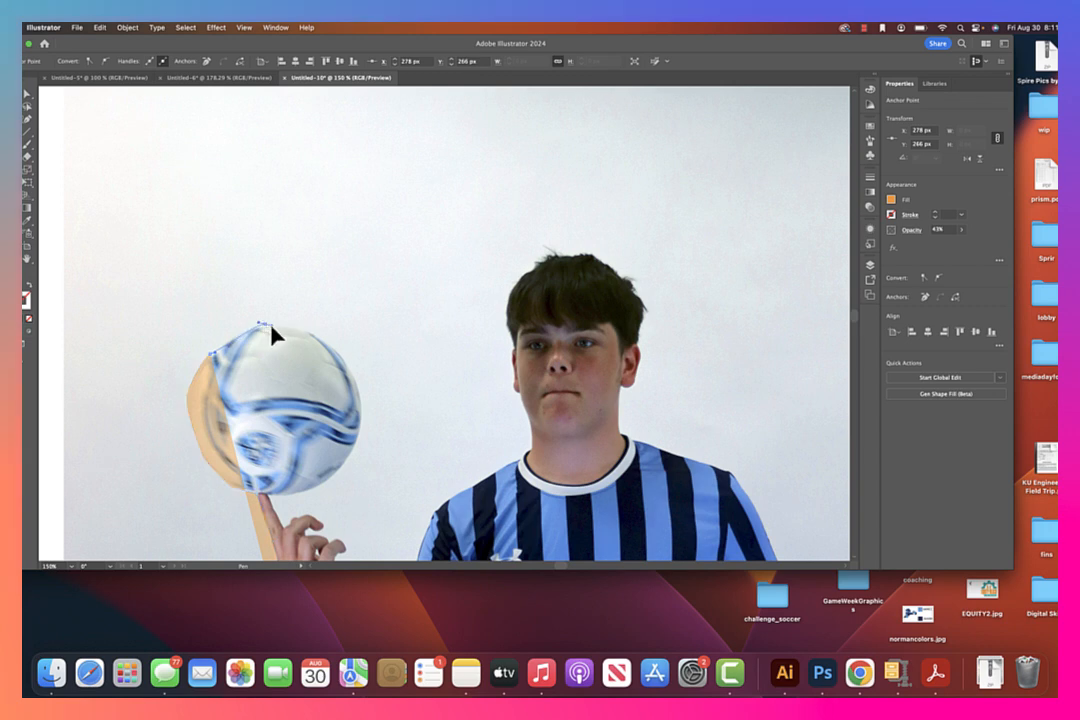
left_click_drag(282, 326, 362, 402)
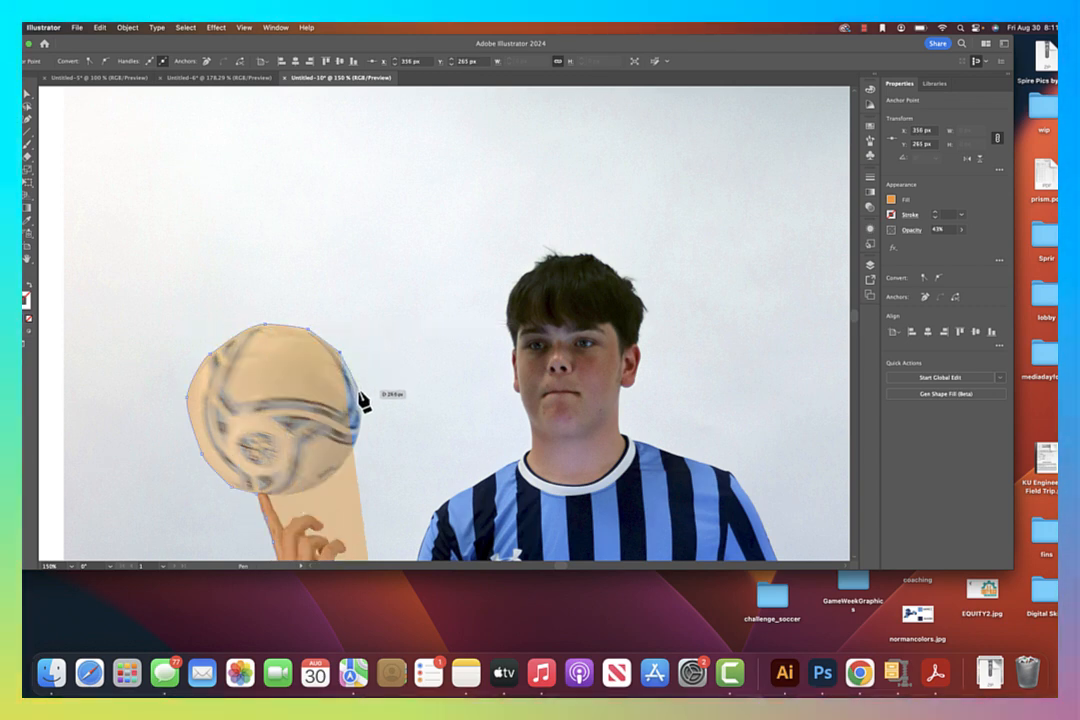
left_click(359, 391)
left_click(359, 432)
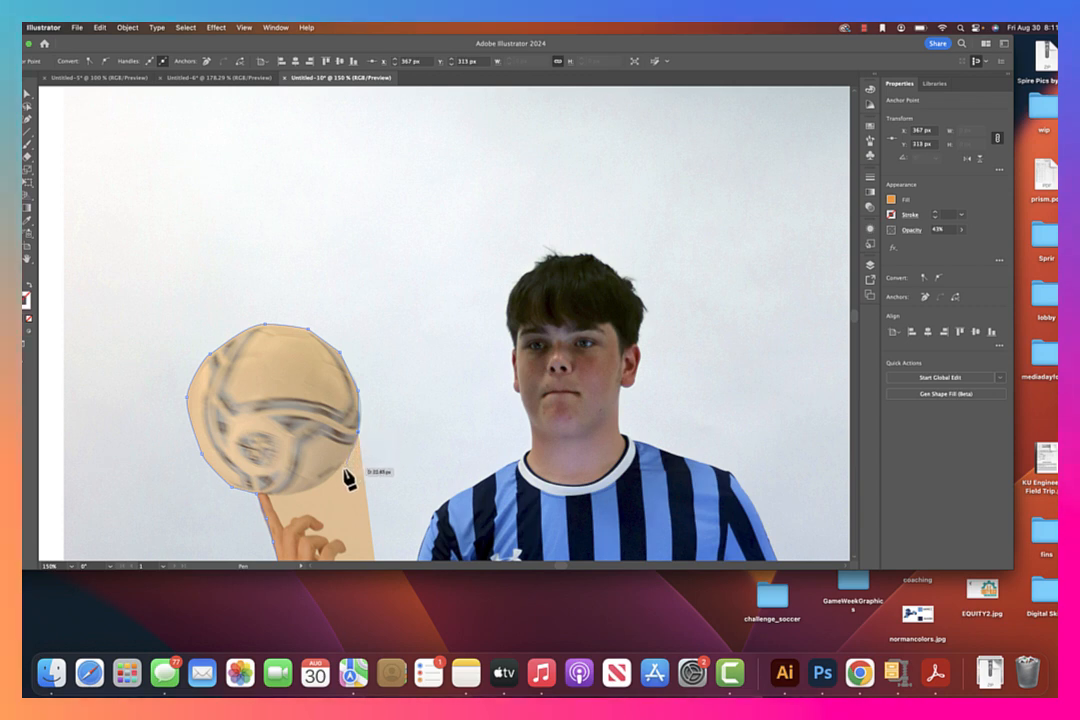
left_click(342, 470)
left_click(315, 490)
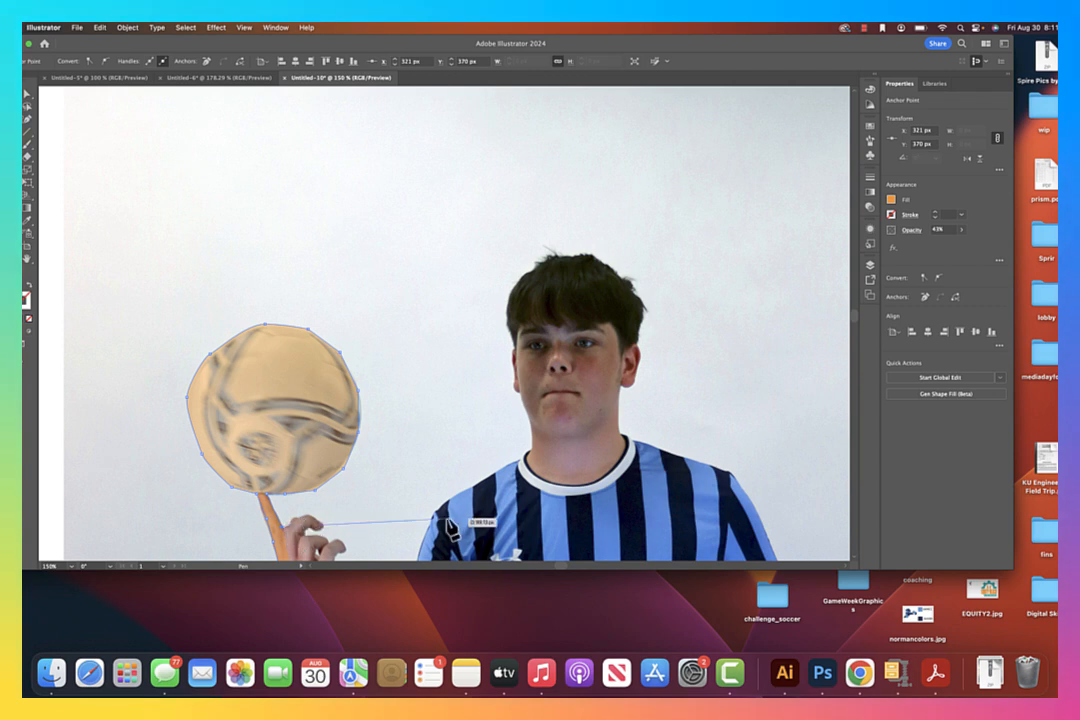
Continue the outline around the curled fingers of the raised hand, from the raised finger's base to the hand's inner edge
left_click_drag(424, 521, 345, 270)
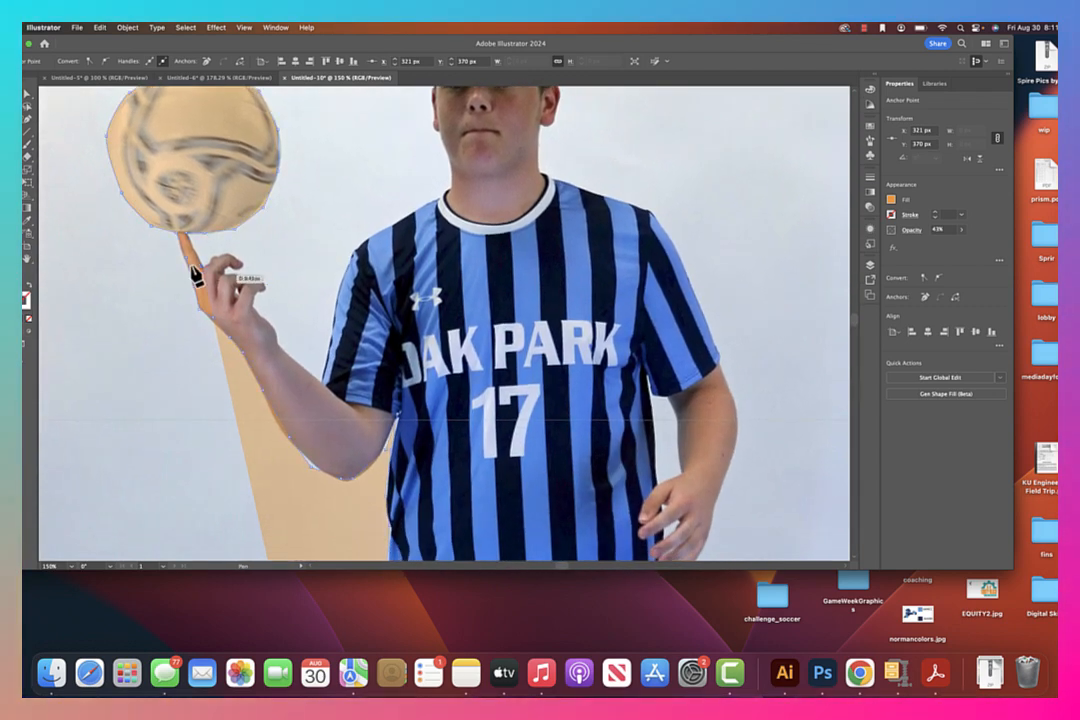
left_click(208, 263)
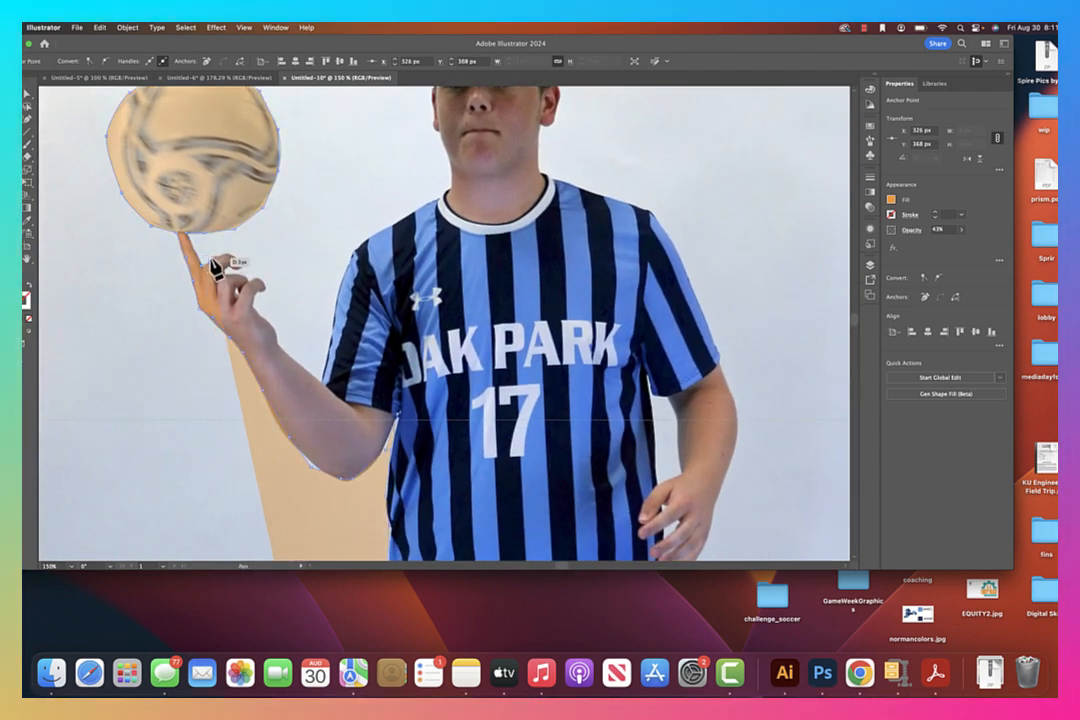
left_click(237, 266)
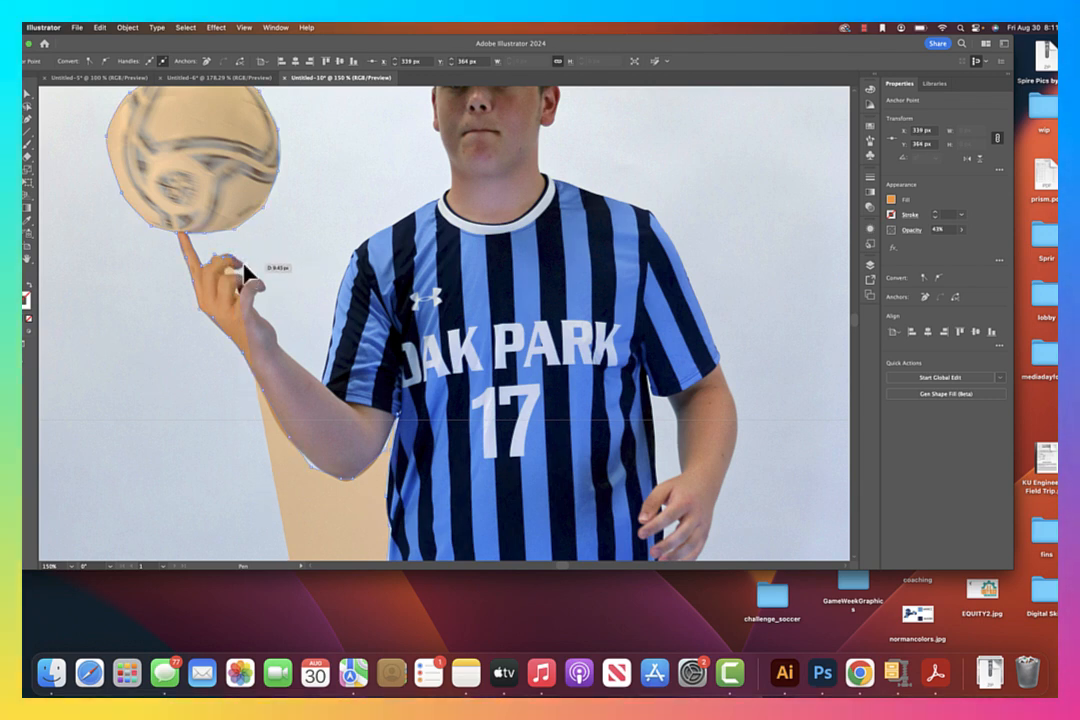
left_click(245, 266)
left_click(233, 274)
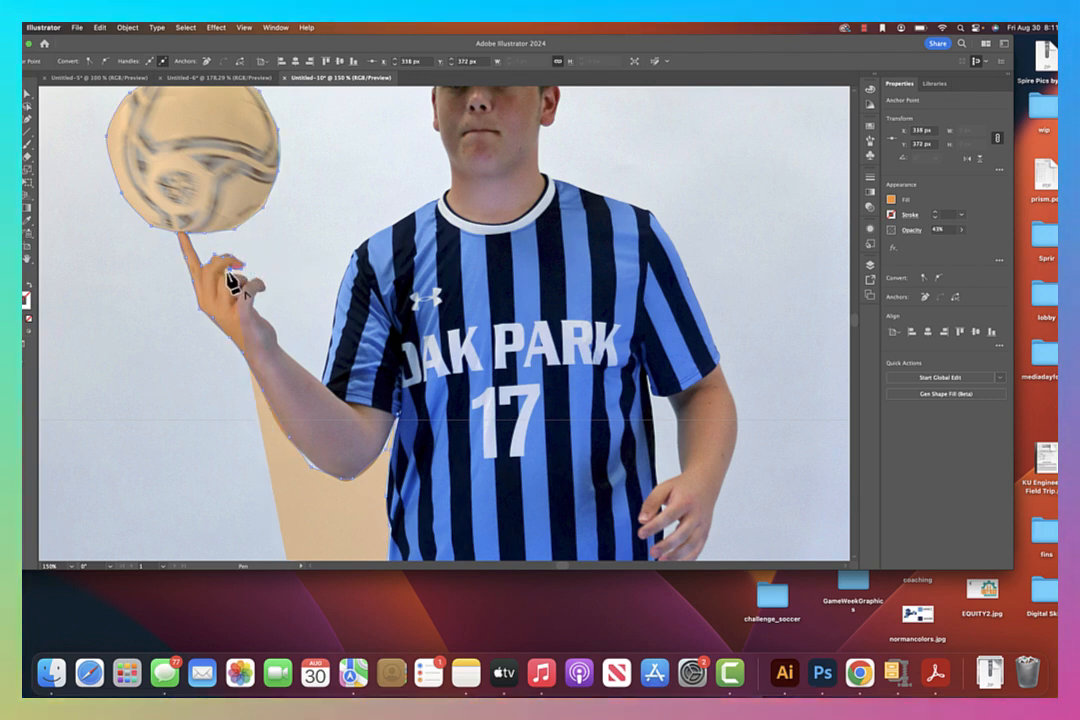
left_click(238, 284)
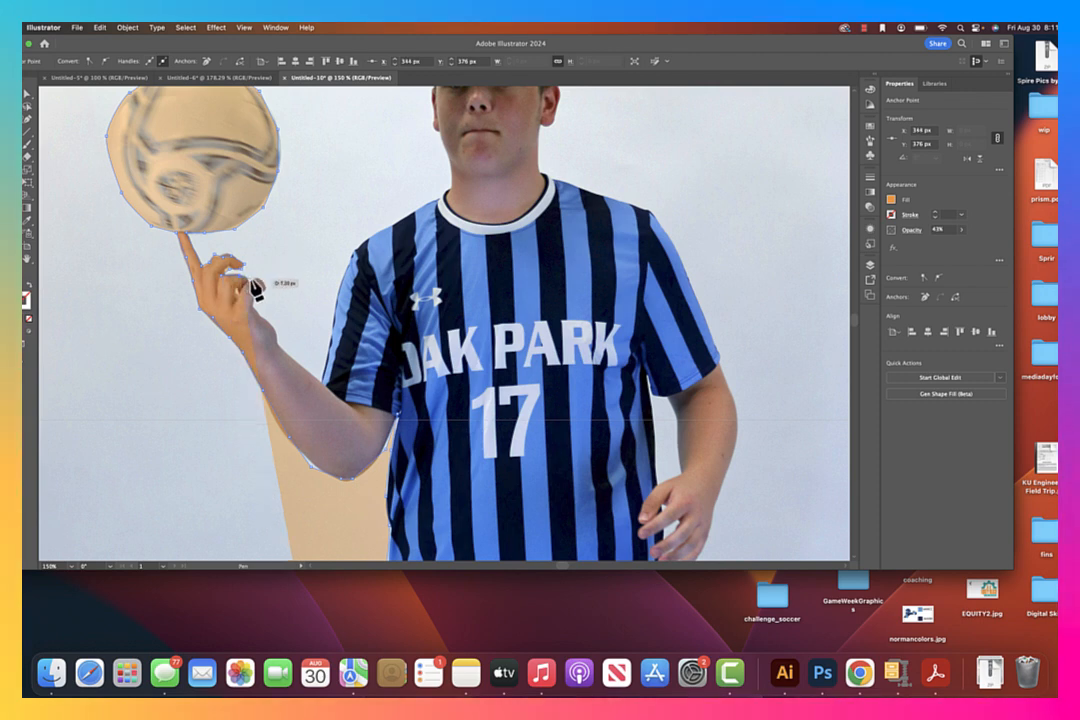
left_click(252, 286)
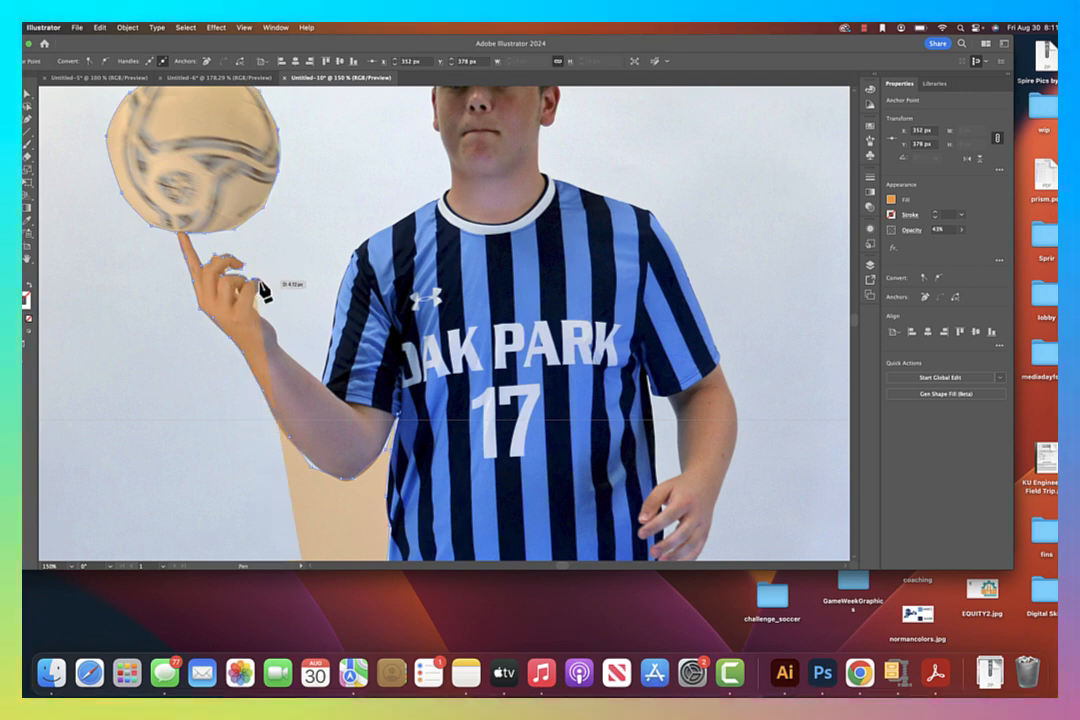
left_click(268, 295)
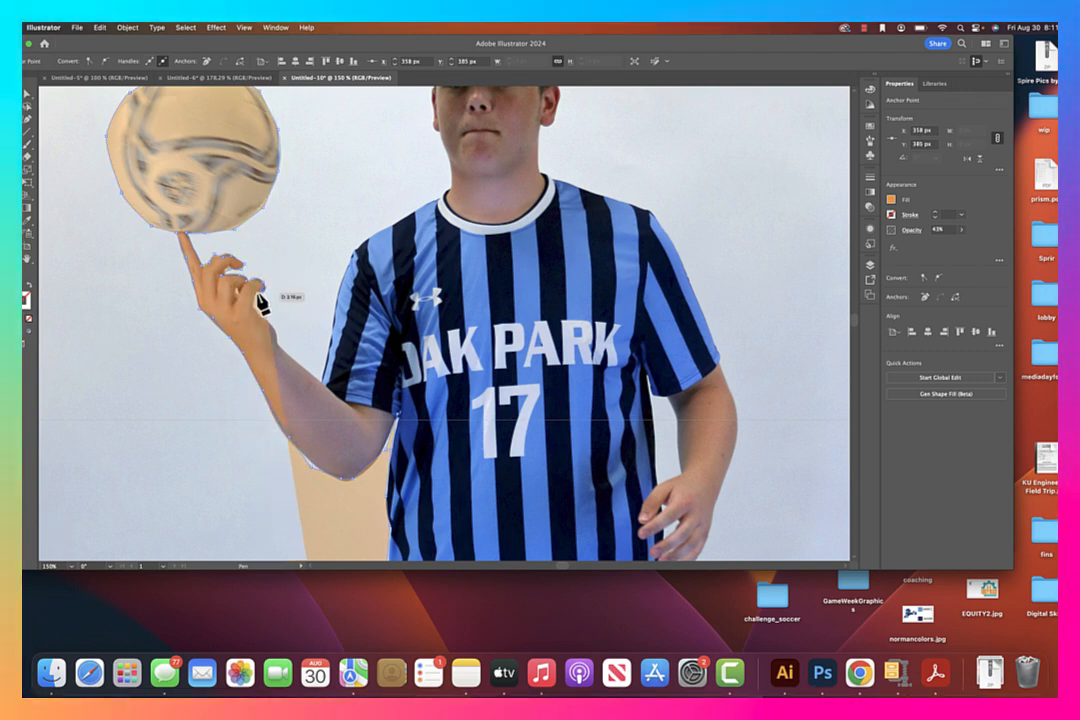
left_click(257, 306)
Trace the inner edge of the raised forearm, the sleeve and the shoulder up to the jersey collar
left_click(272, 333)
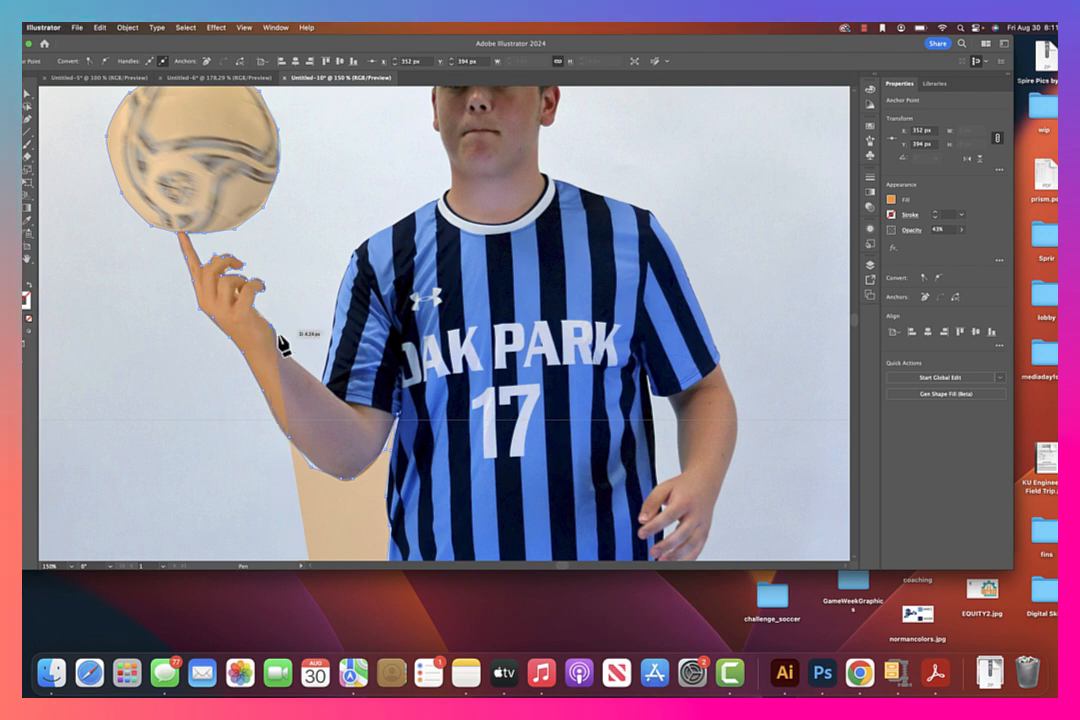
left_click(338, 390)
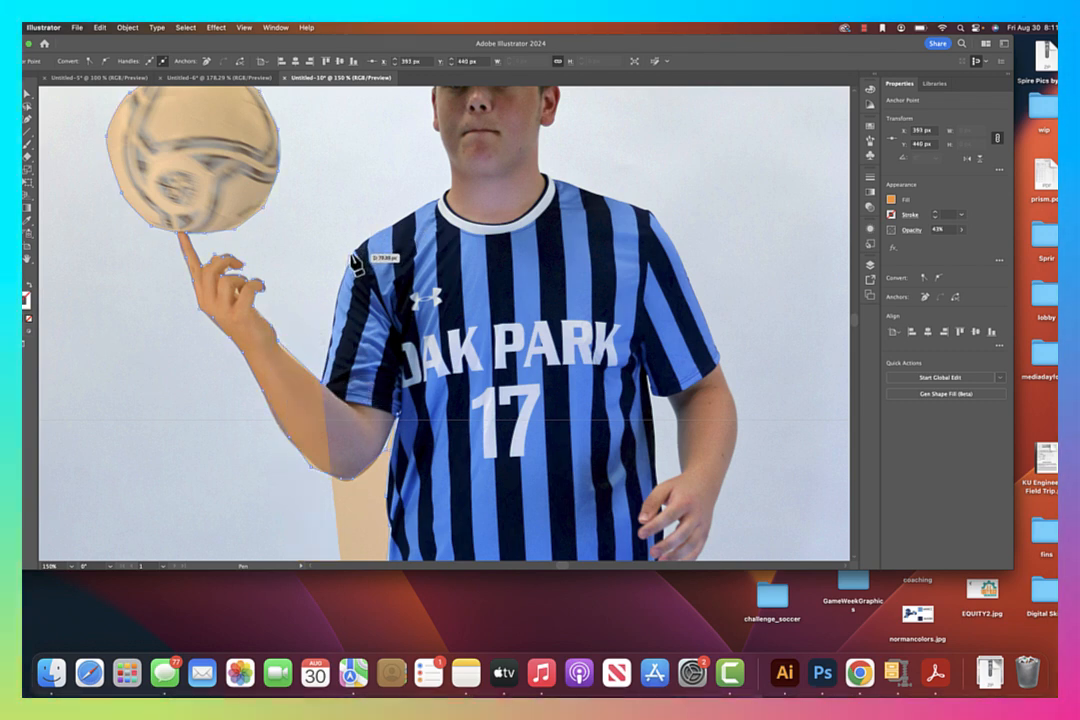
left_click(355, 254)
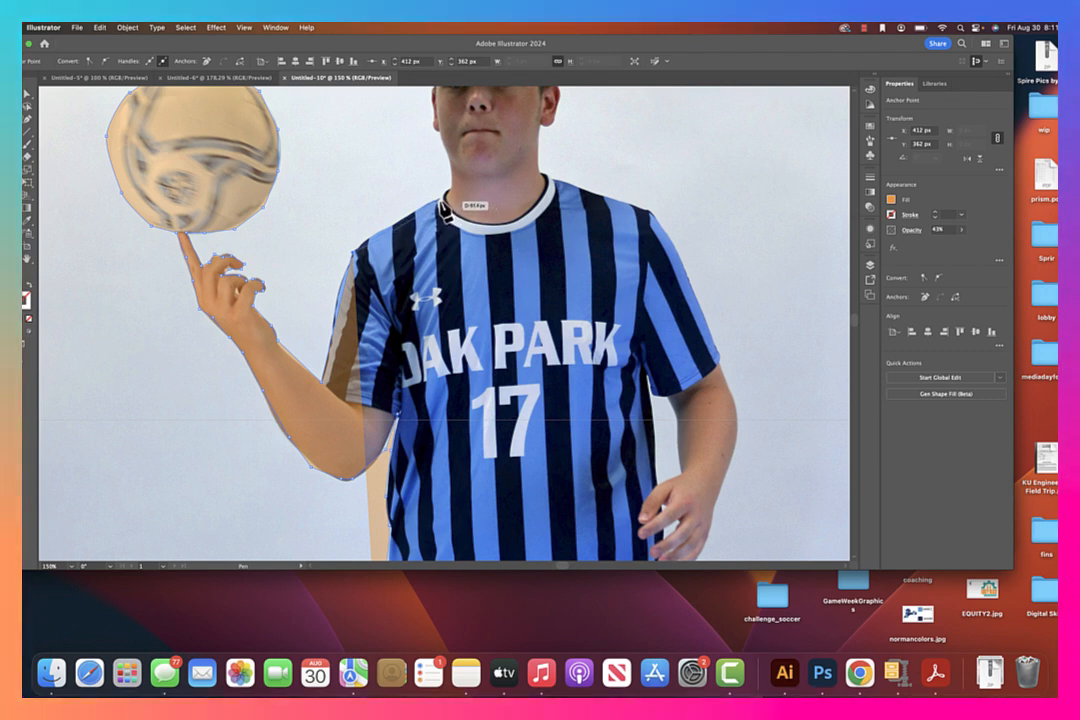
left_click(450, 193)
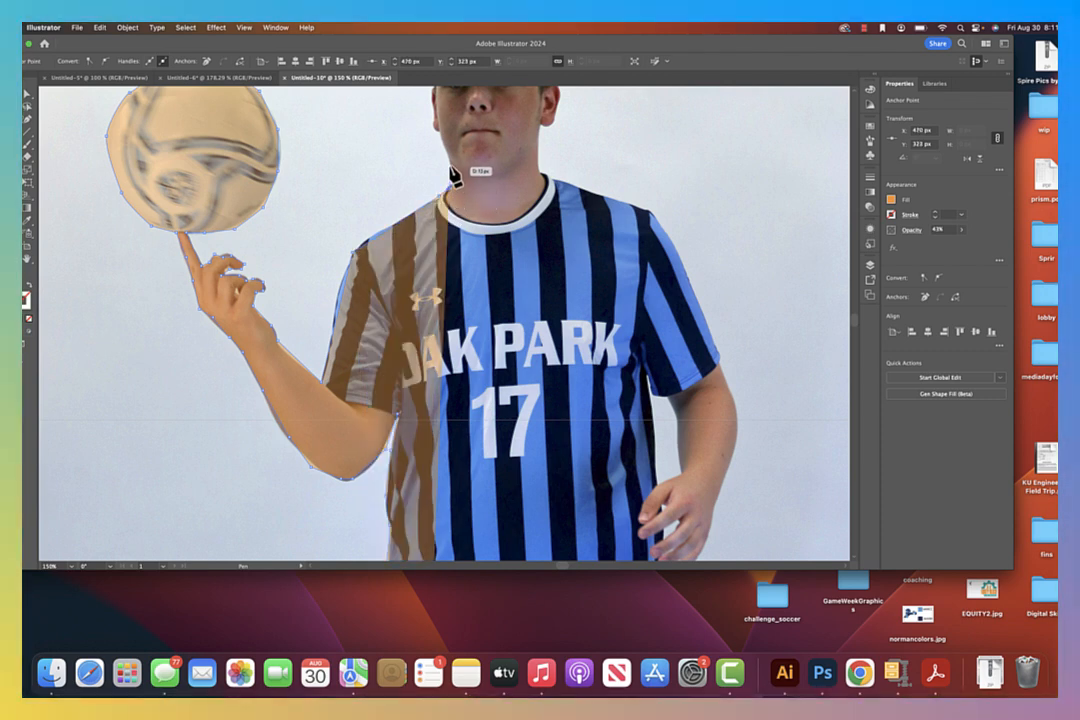
Extend the outline from the collar up the neck and past the ear to the side of the hair
left_click(450, 160)
left_click_drag(440, 138, 384, 421)
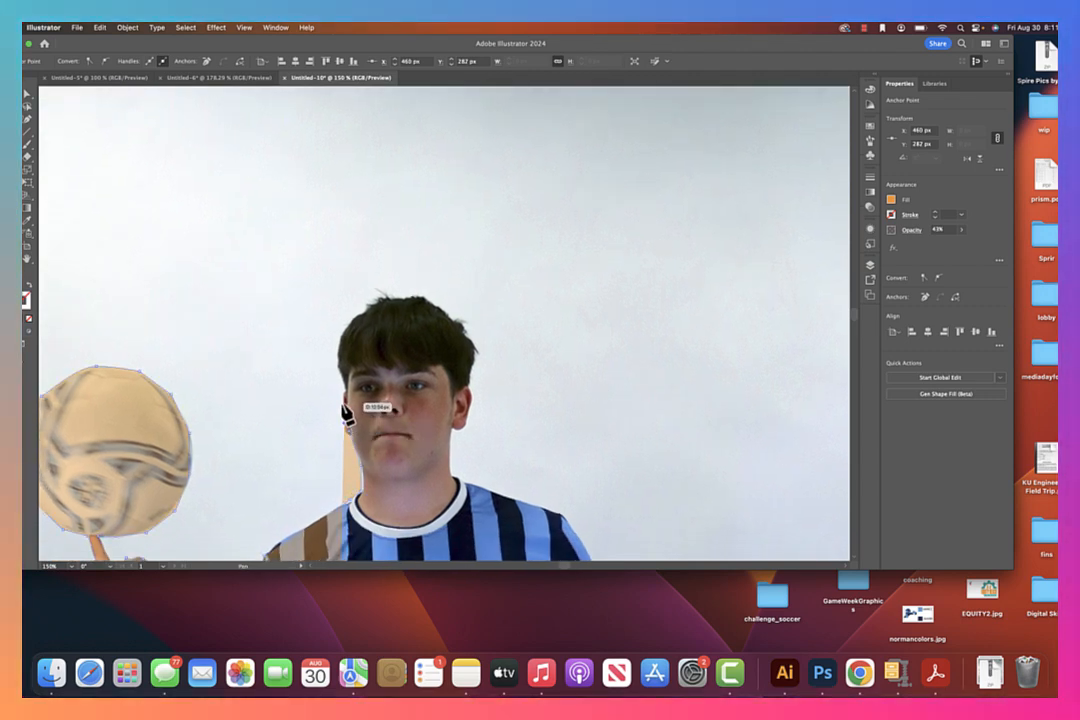
left_click_drag(350, 404, 351, 399)
left_click(341, 374)
left_click(345, 330)
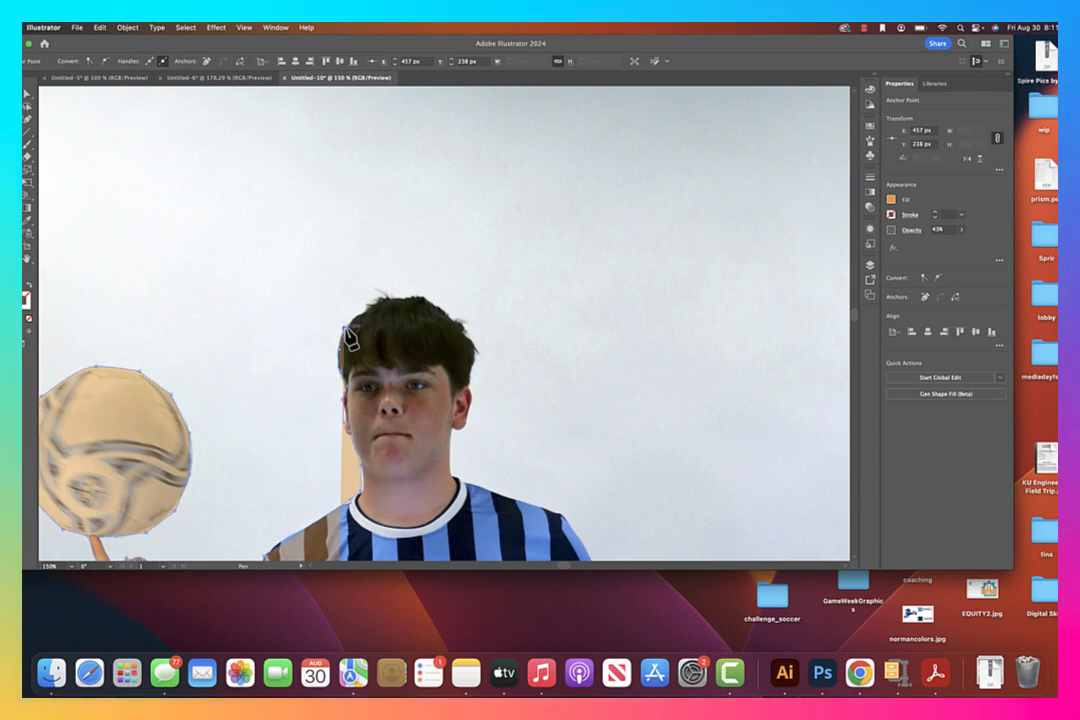
Trace over the top of the hair from one side of the head to the other
left_click(357, 314)
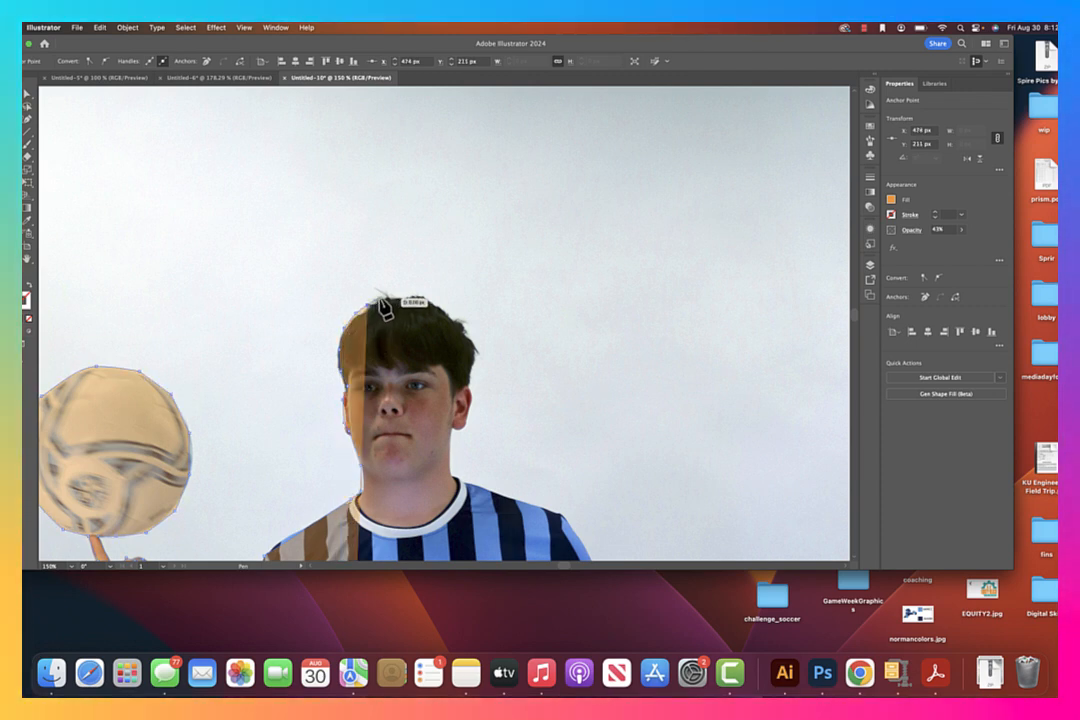
left_click(400, 297)
left_click(430, 299)
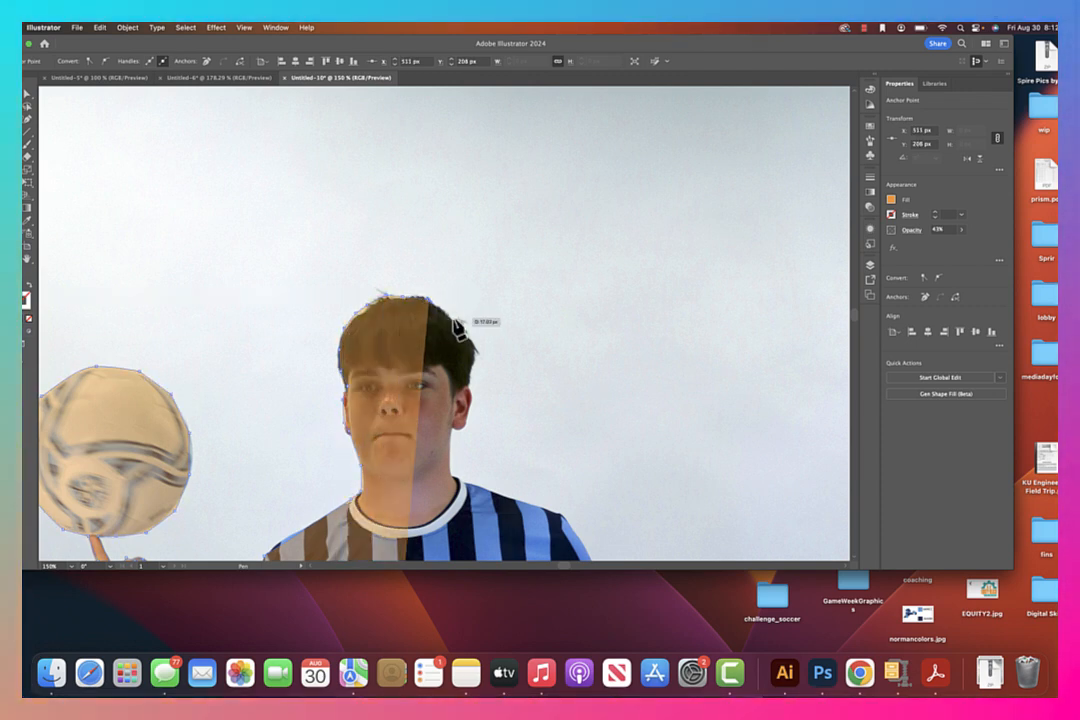
left_click(471, 340)
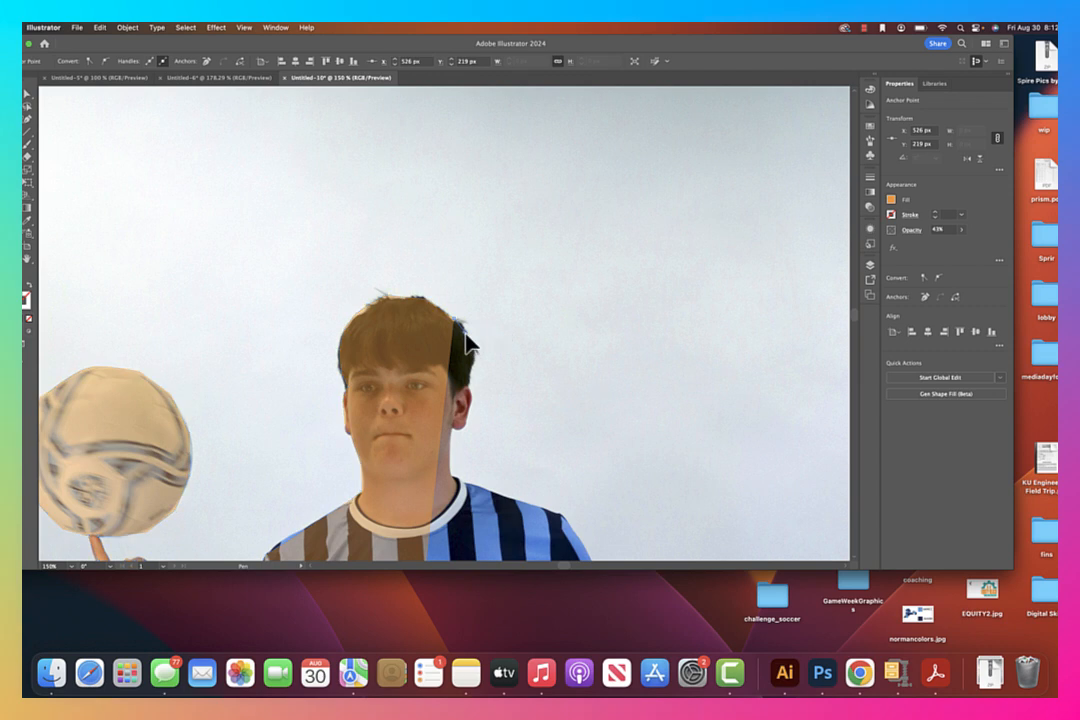
Trace down the far side of the head around the ear and along the neck to the collar
left_click(471, 392)
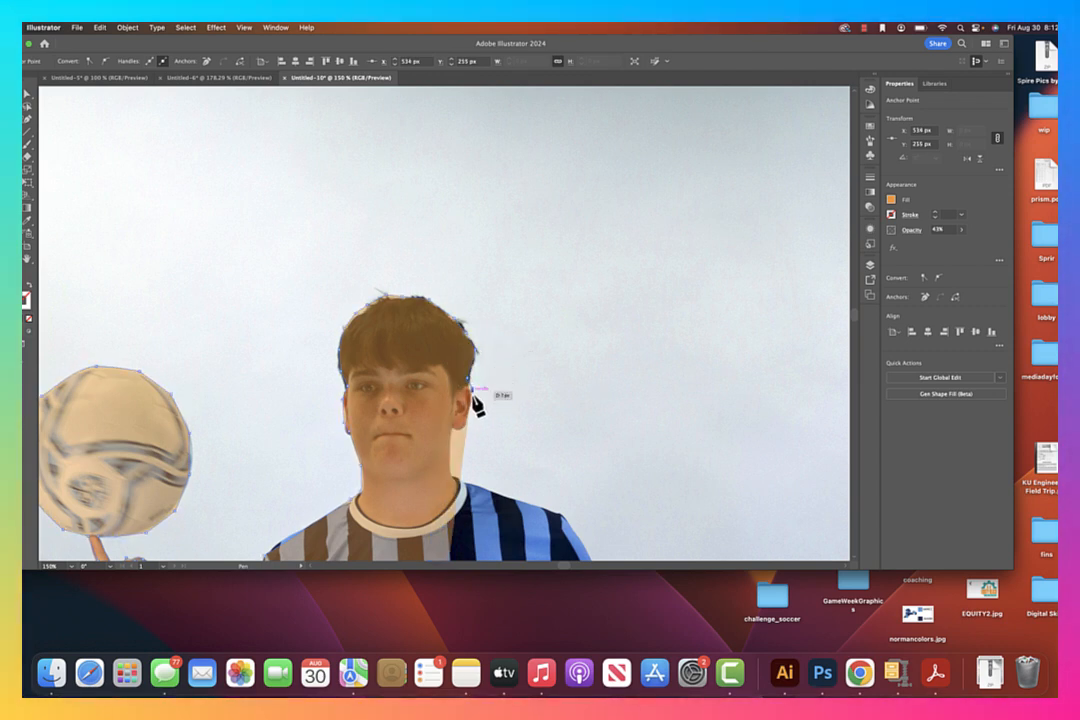
left_click(463, 435)
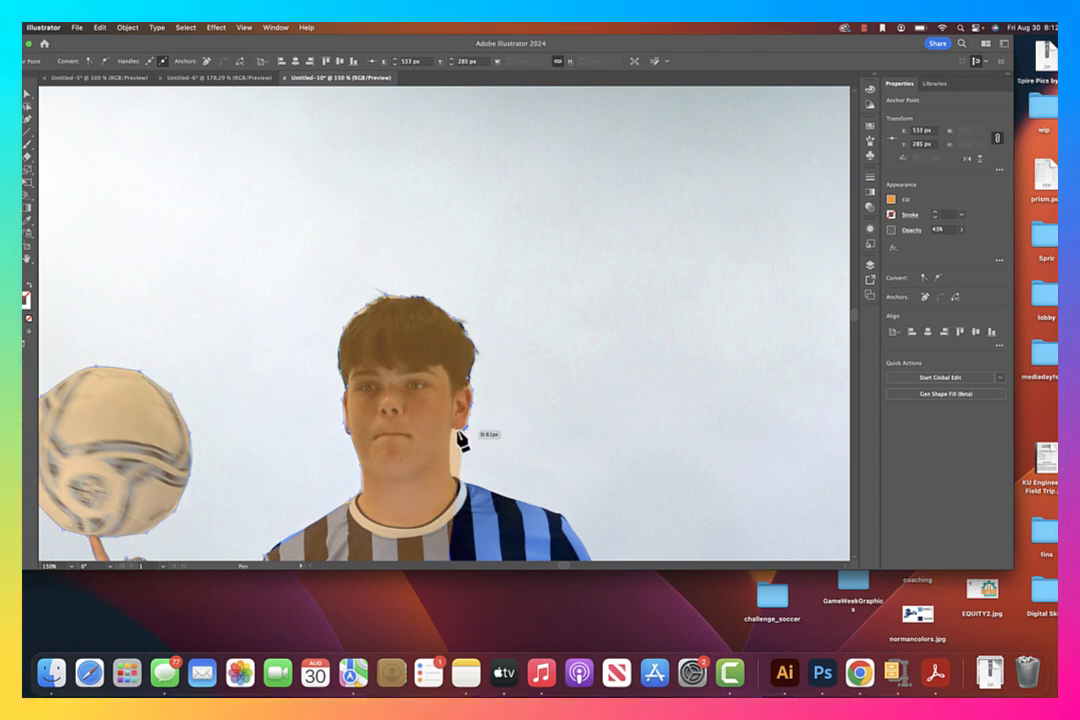
left_click(451, 453)
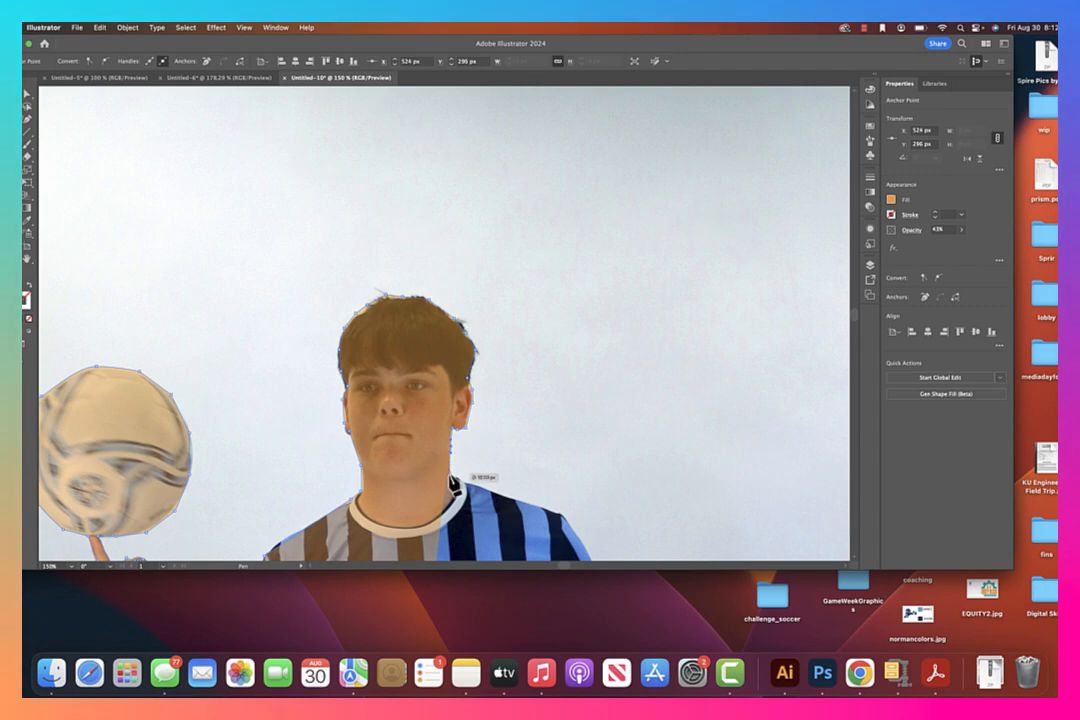
Continue the outline over the shoulder and down the sleeve and lowered arm, around the hand to the jersey's side
left_click(563, 519)
left_click_drag(585, 511, 371, 132)
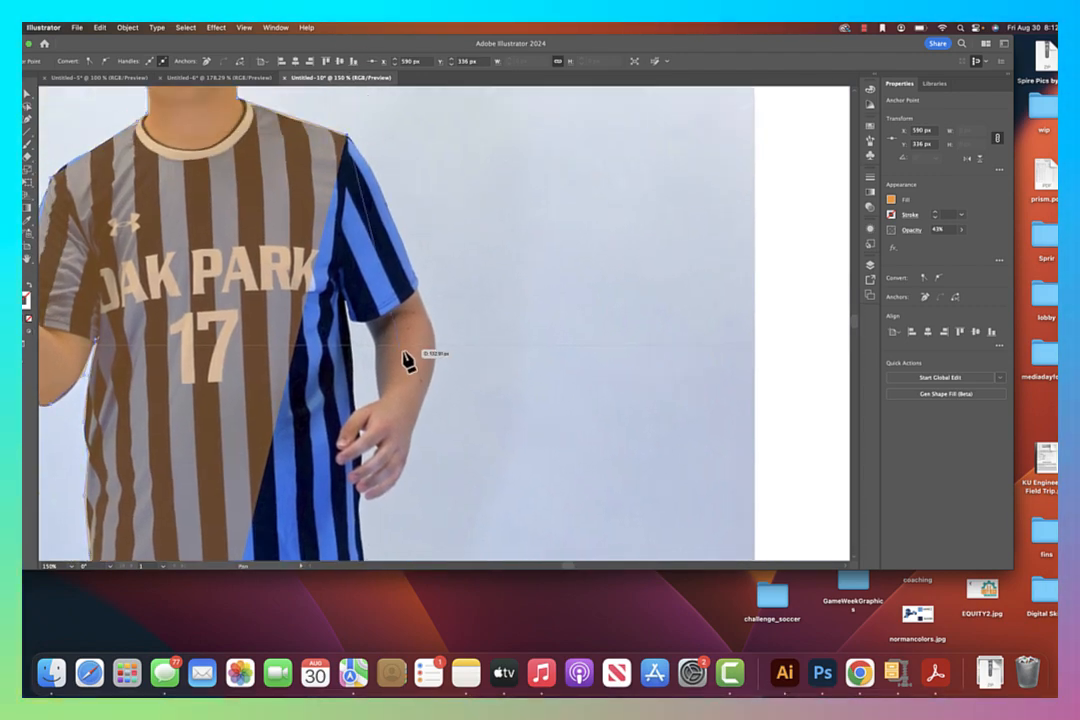
left_click(416, 296)
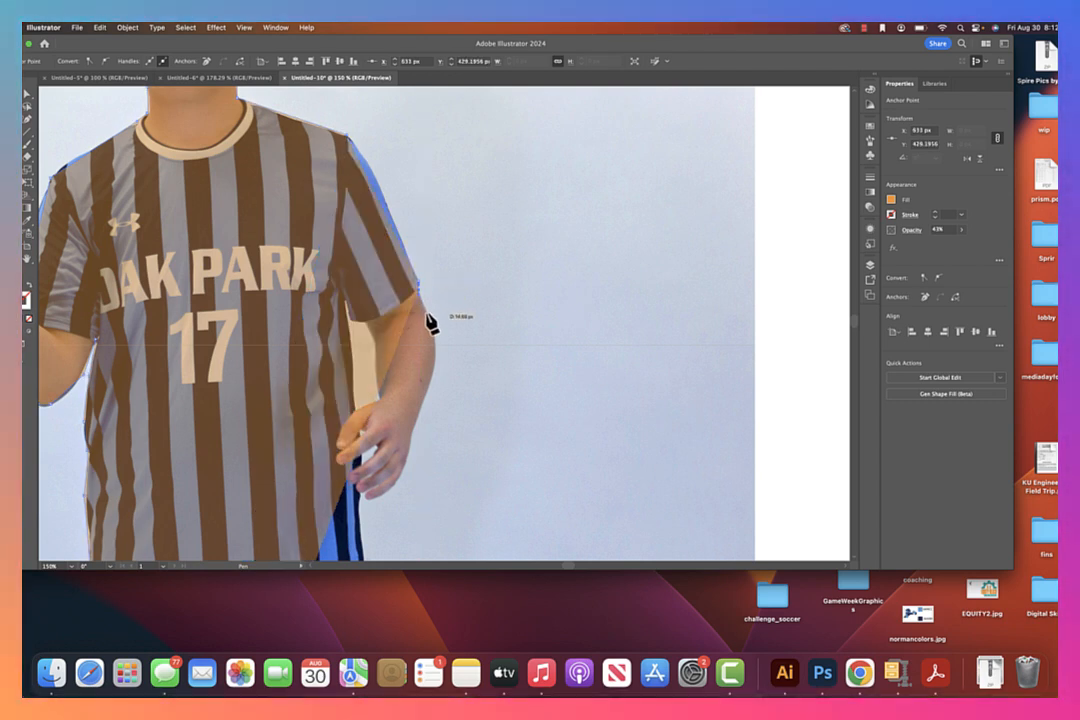
left_click(433, 329)
left_click(435, 360)
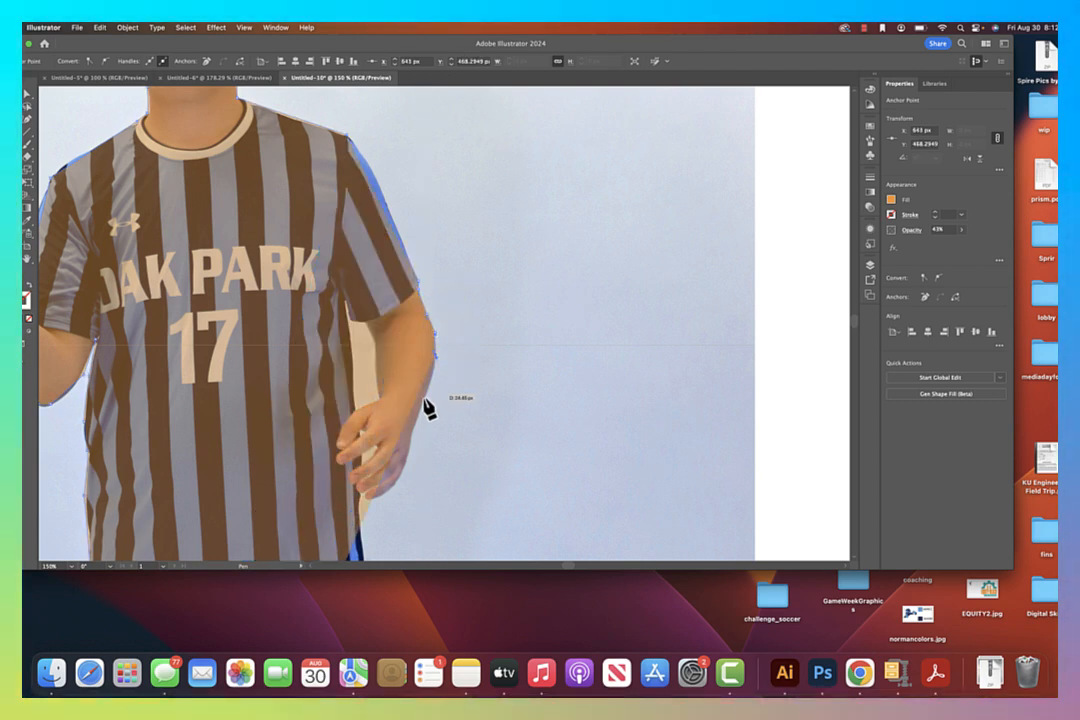
left_click(364, 506)
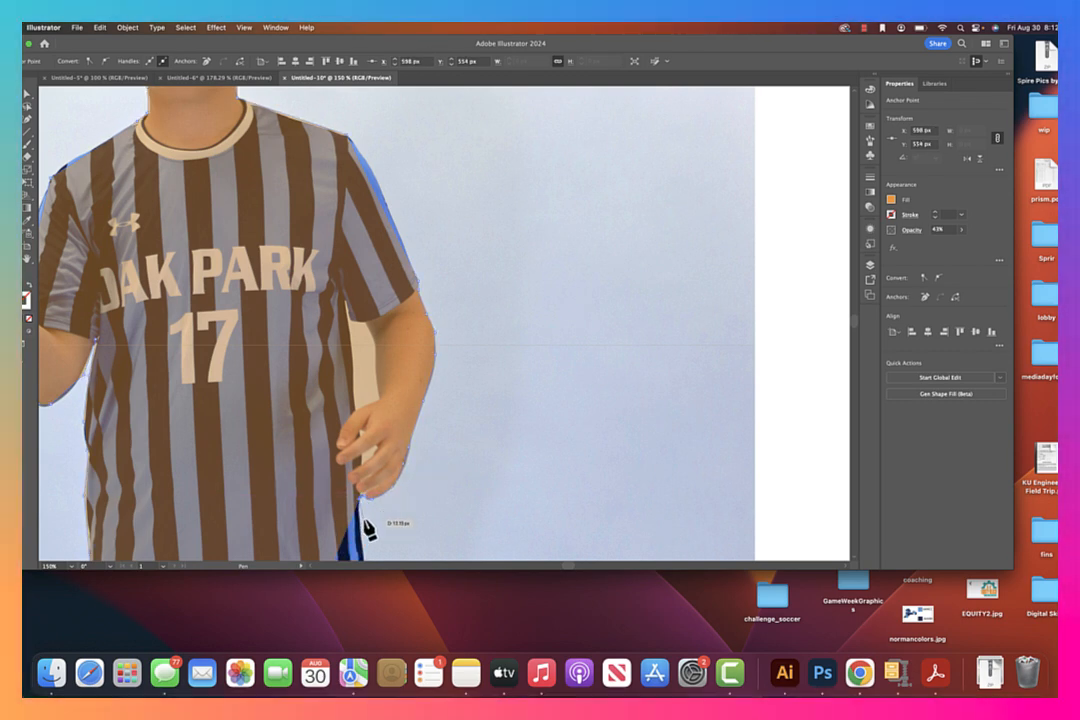
Trace the jersey's side to its hem and down the outer edge of the shorts to the leg opening
scroll(369, 522, "down", 10)
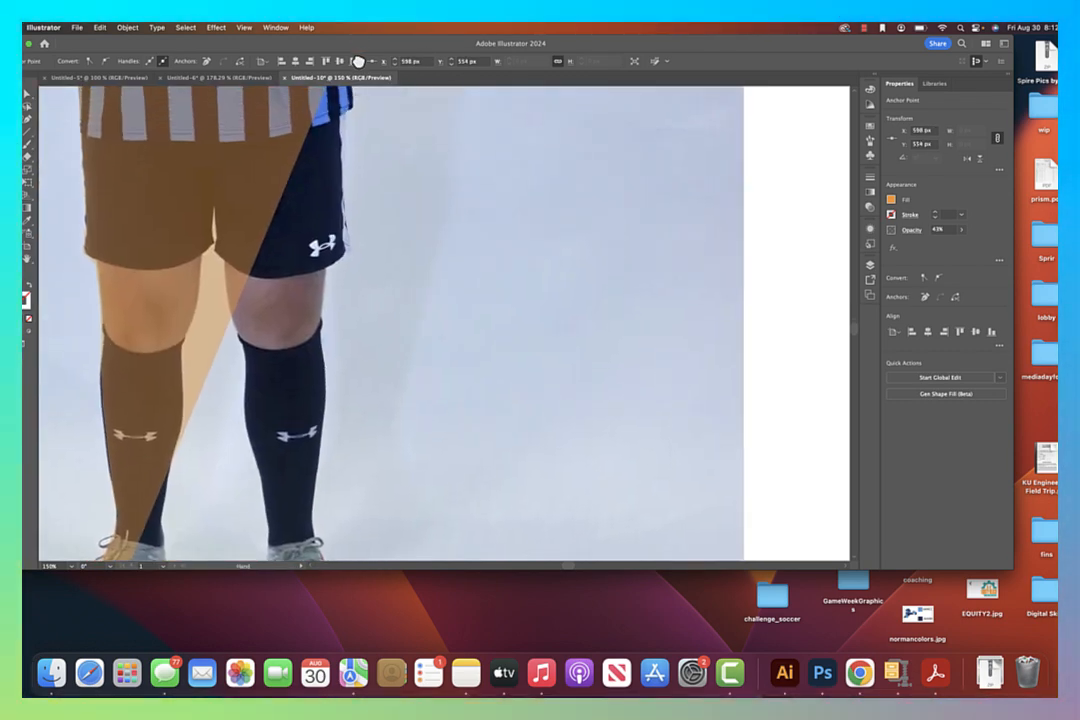
left_click(353, 112)
left_click(347, 121)
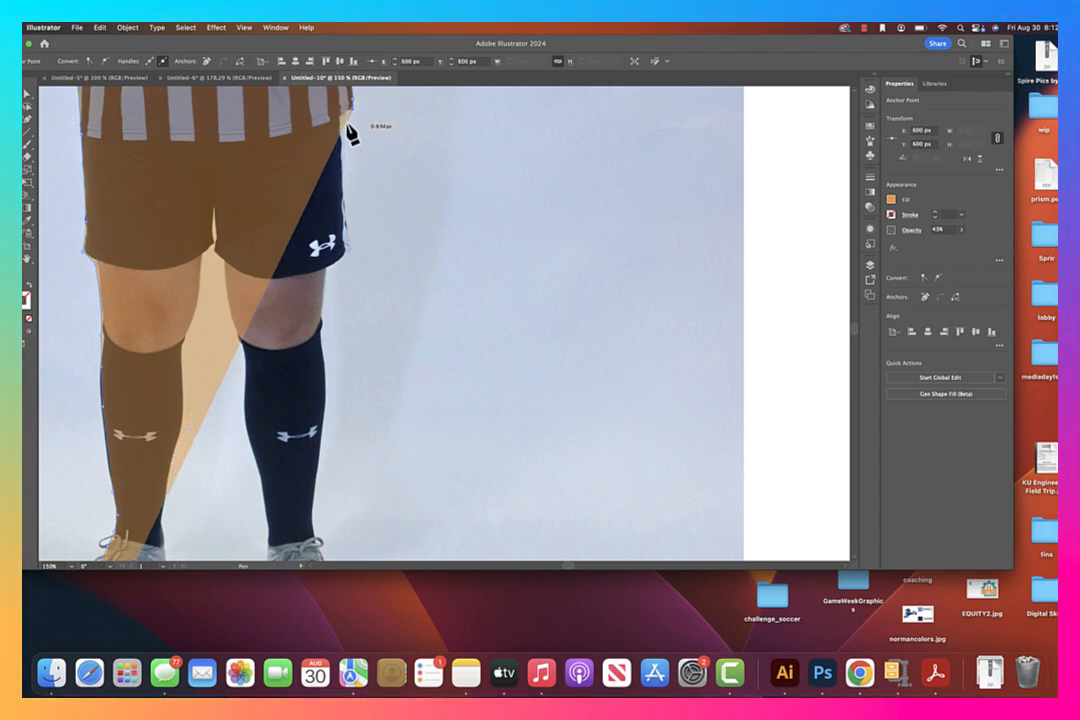
left_click(345, 168)
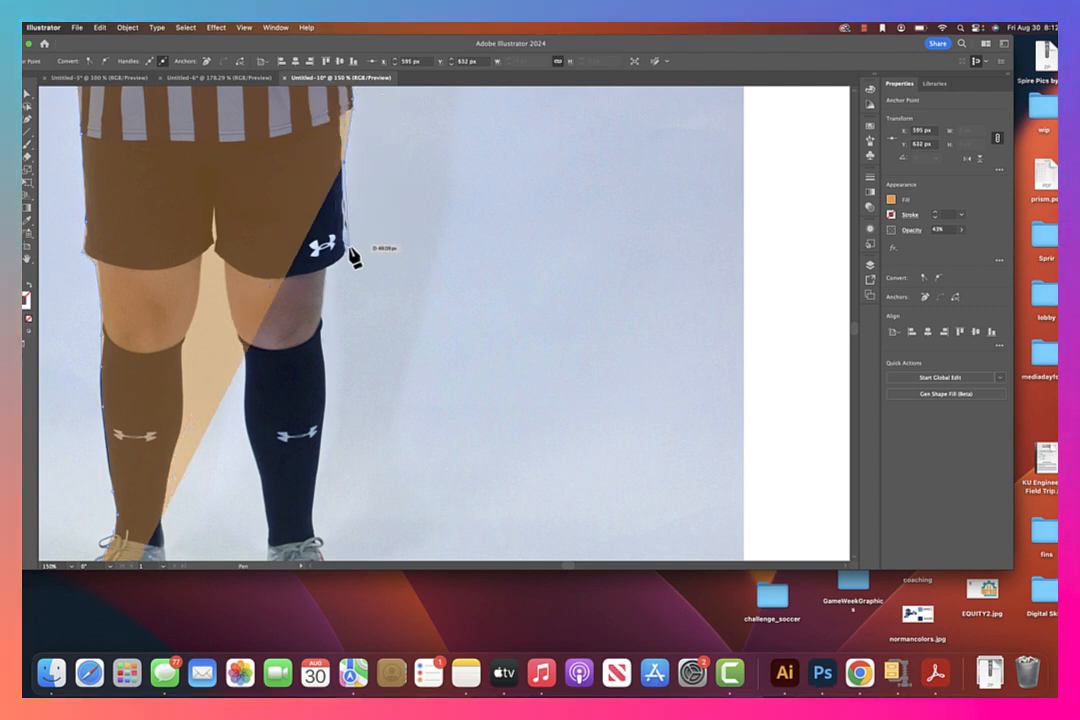
left_click(348, 250)
left_click(328, 270)
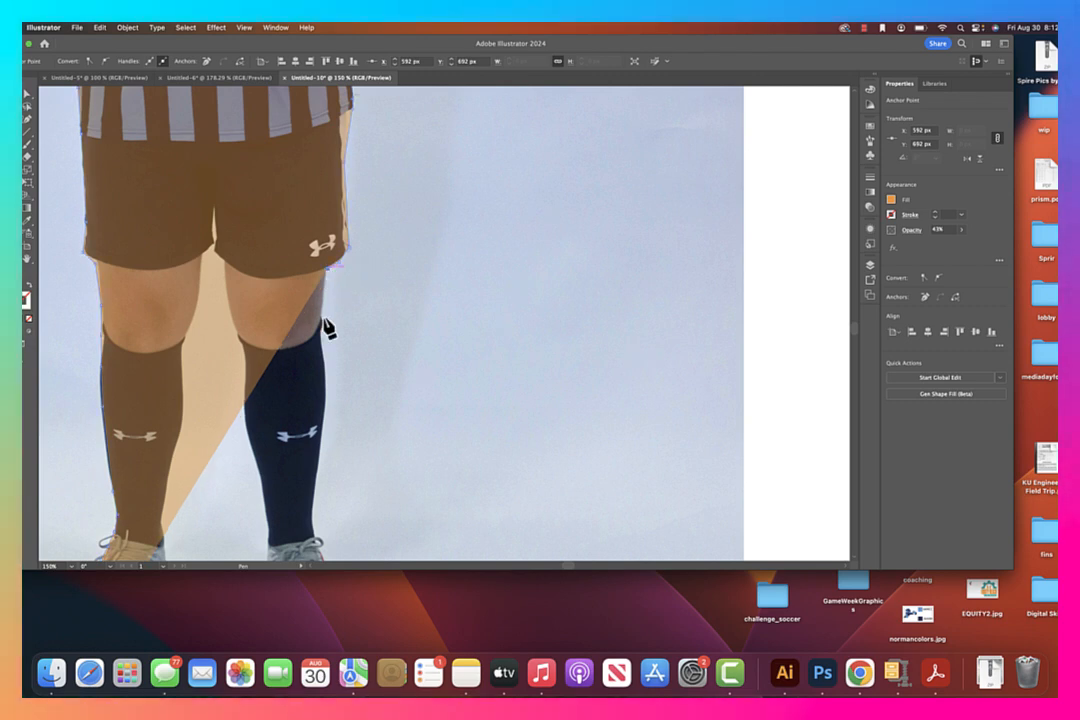
Trace the outer edge of the second leg from the shorts past the knee down the sock, undoing a misplaced anchor point
left_click_drag(378, 333, 426, 190)
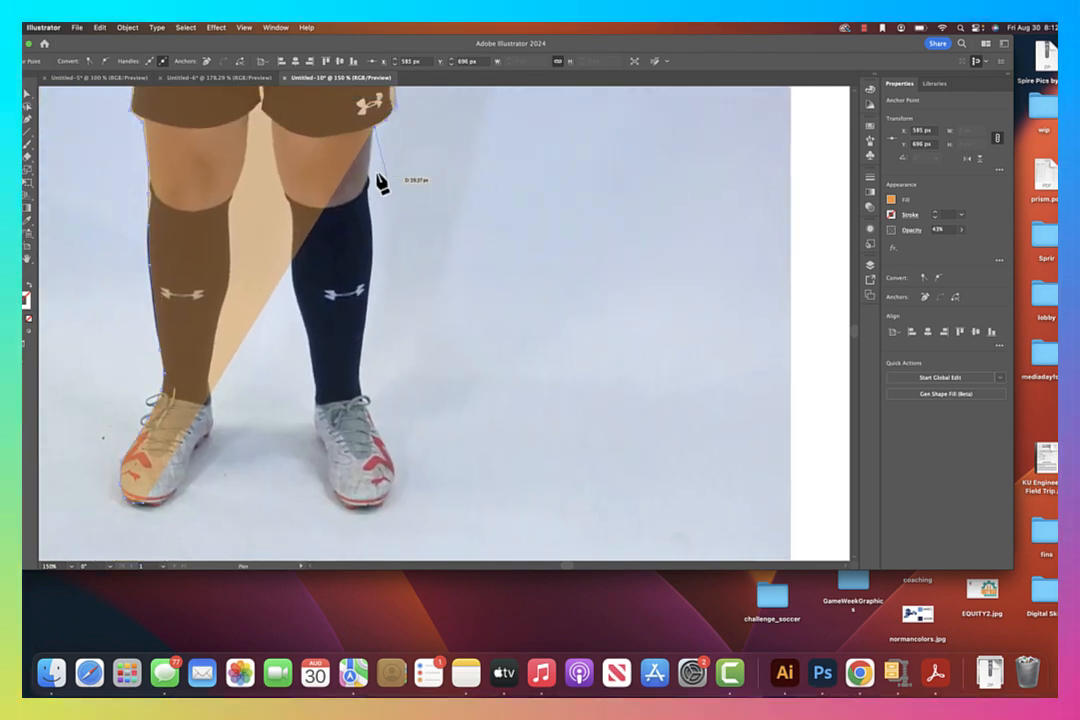
left_click(369, 171)
left_click(367, 197)
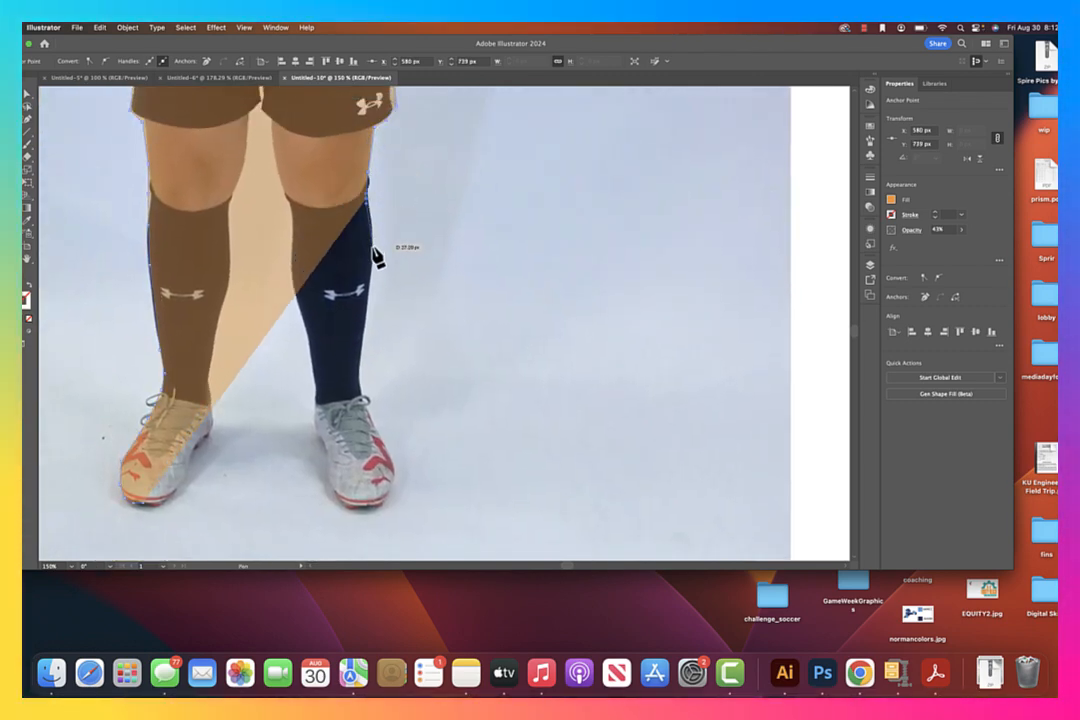
left_click(370, 256)
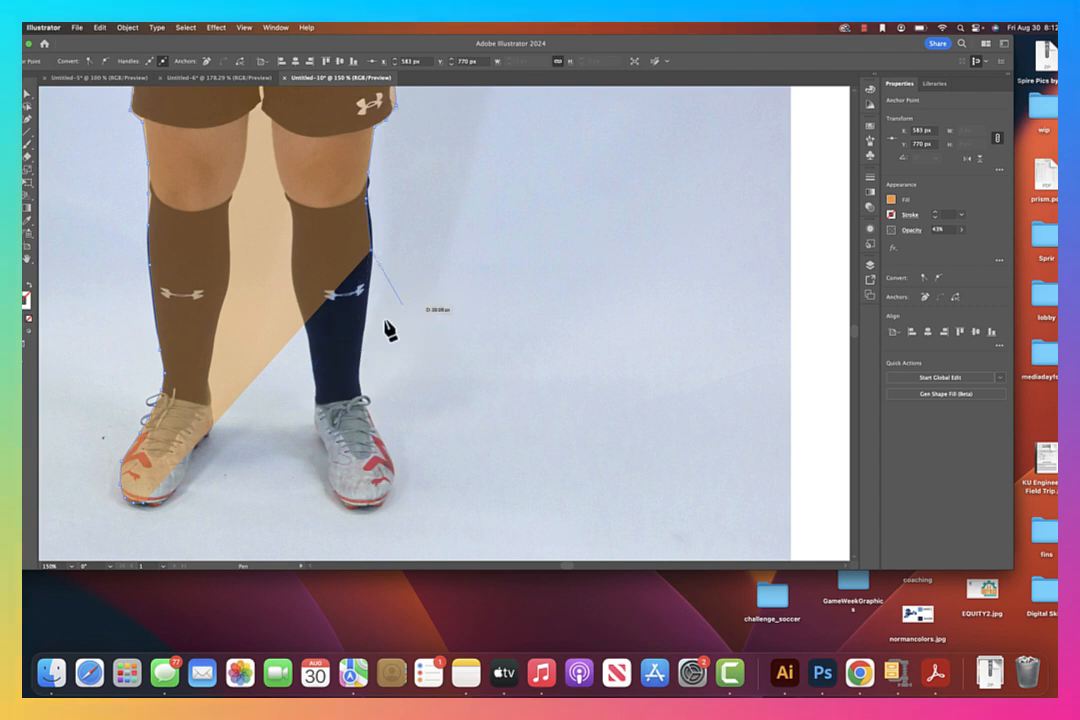
left_click(372, 330)
key("super+z")
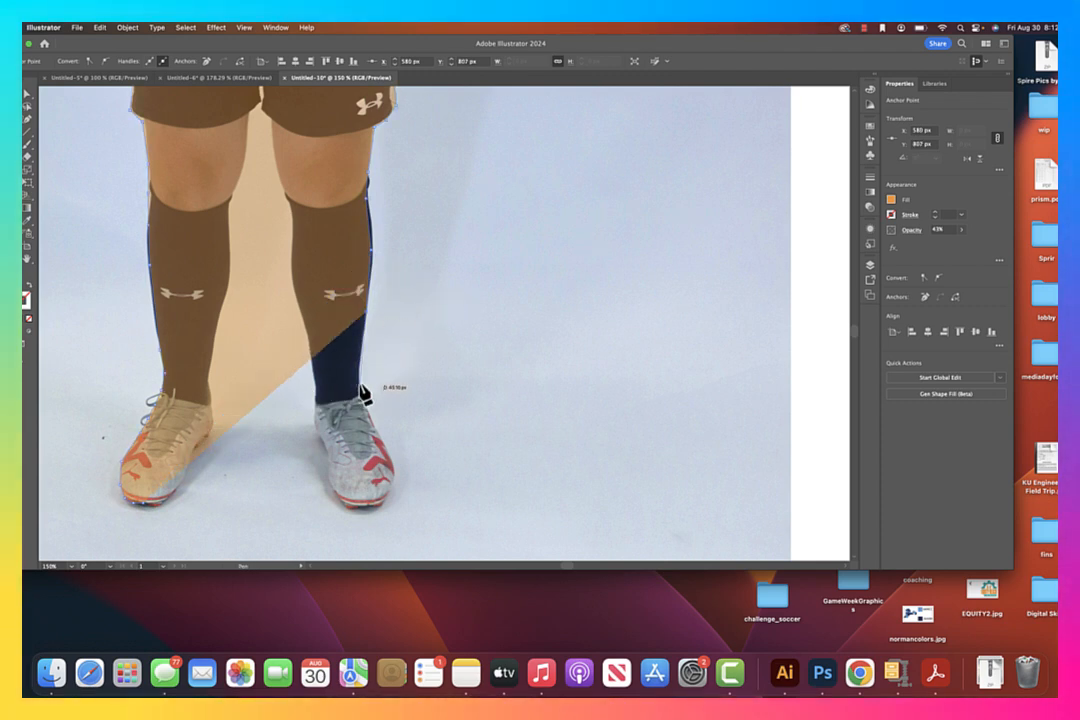
Trace the outer edge of the second shoe from the ankle, around the toe and up its inner side
left_click(384, 442)
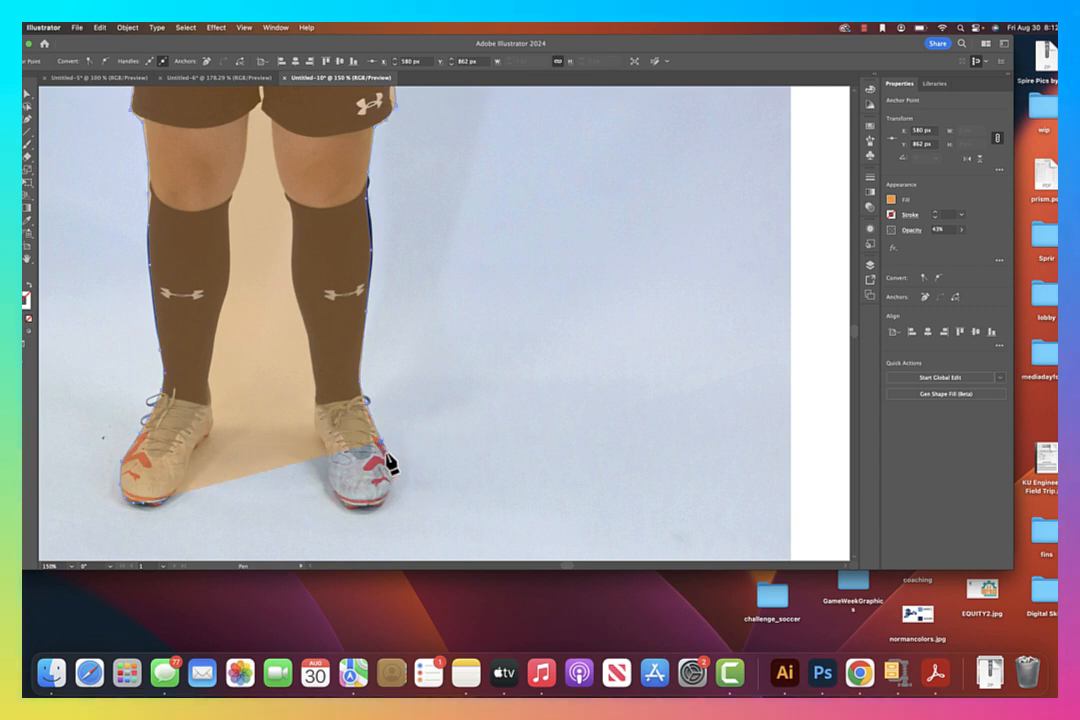
left_click(383, 505)
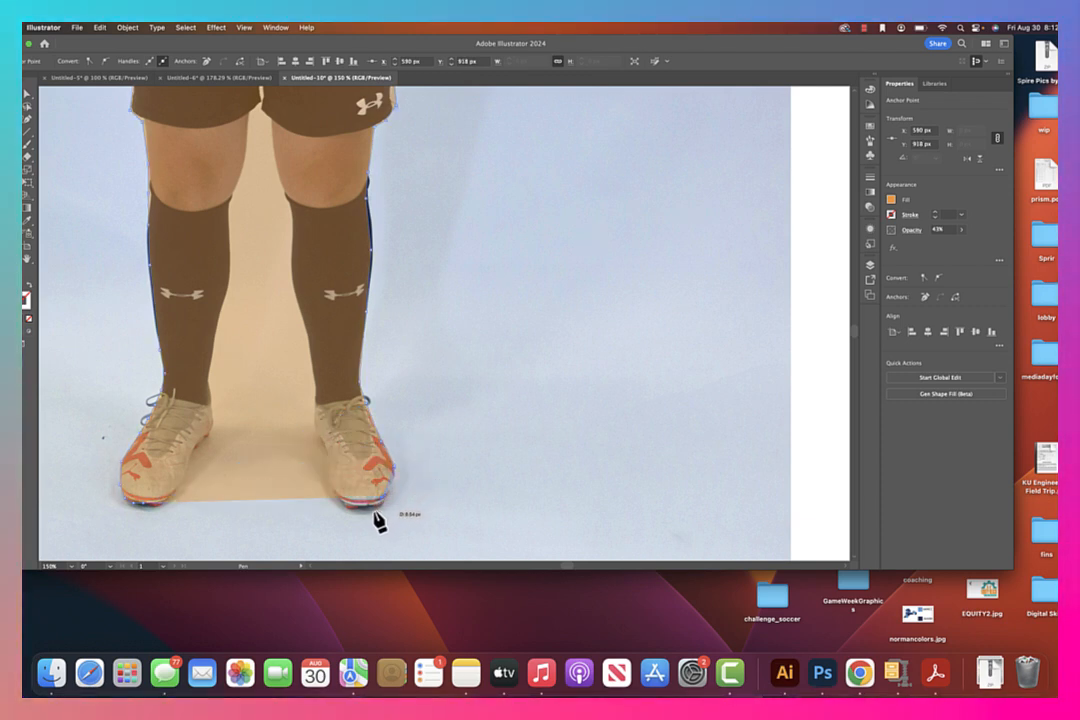
left_click(362, 511)
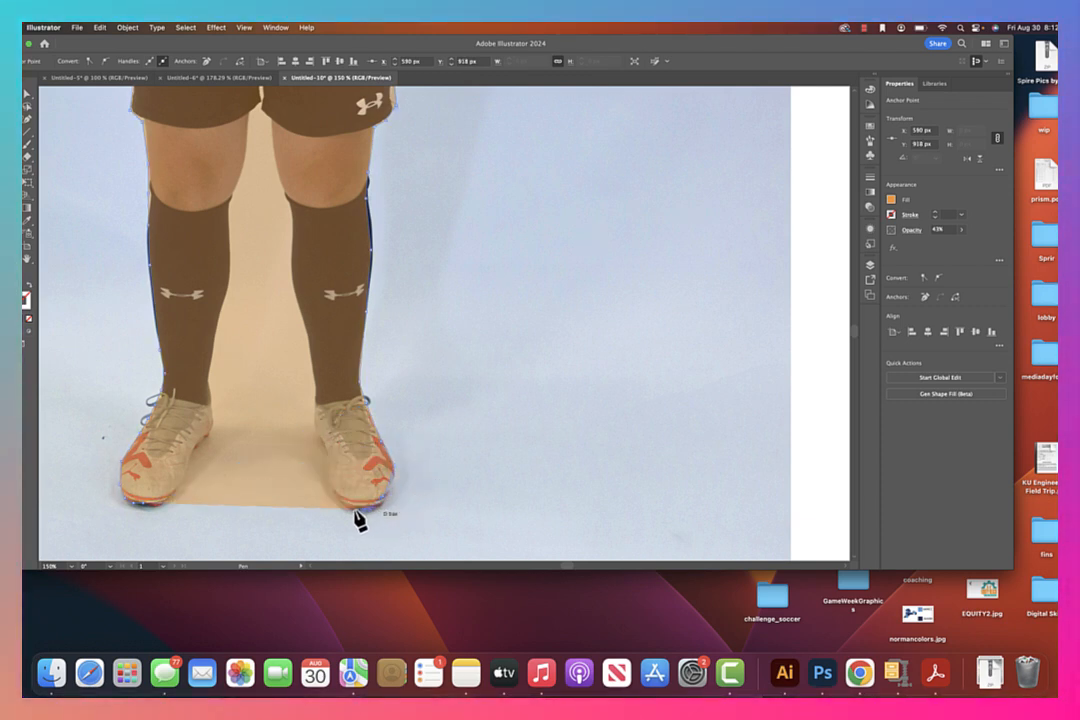
left_click(325, 463)
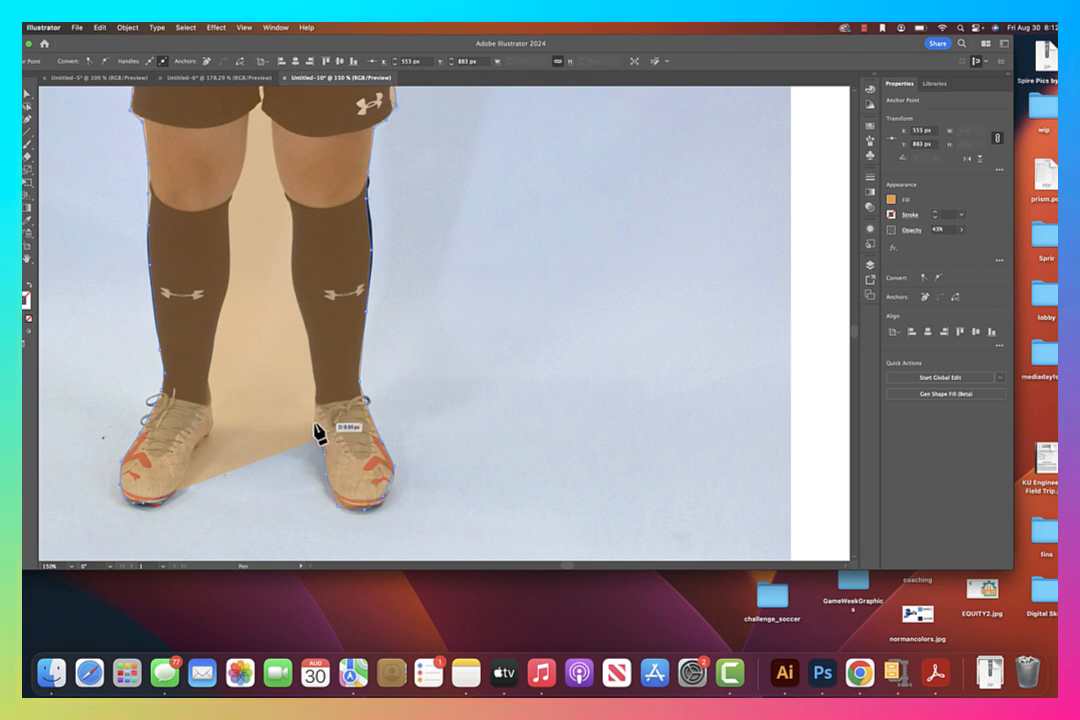
Trace the inner edge of the second leg's sock from the shoe up past the calf to the knee
left_click(315, 384)
left_click(309, 342)
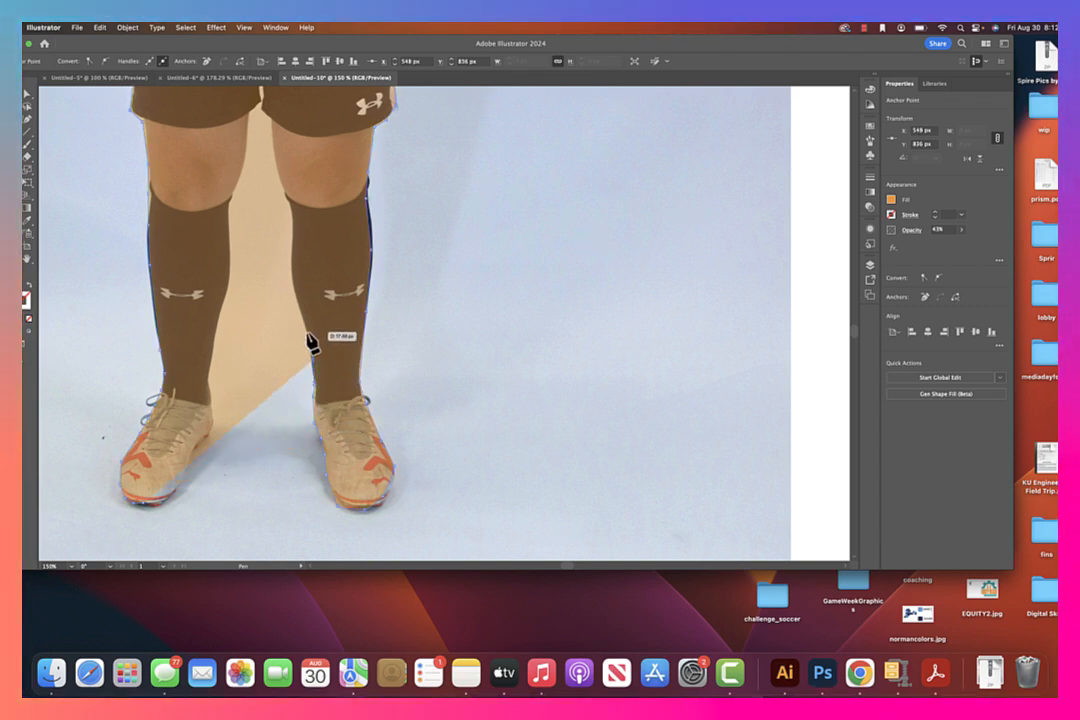
left_click(291, 283)
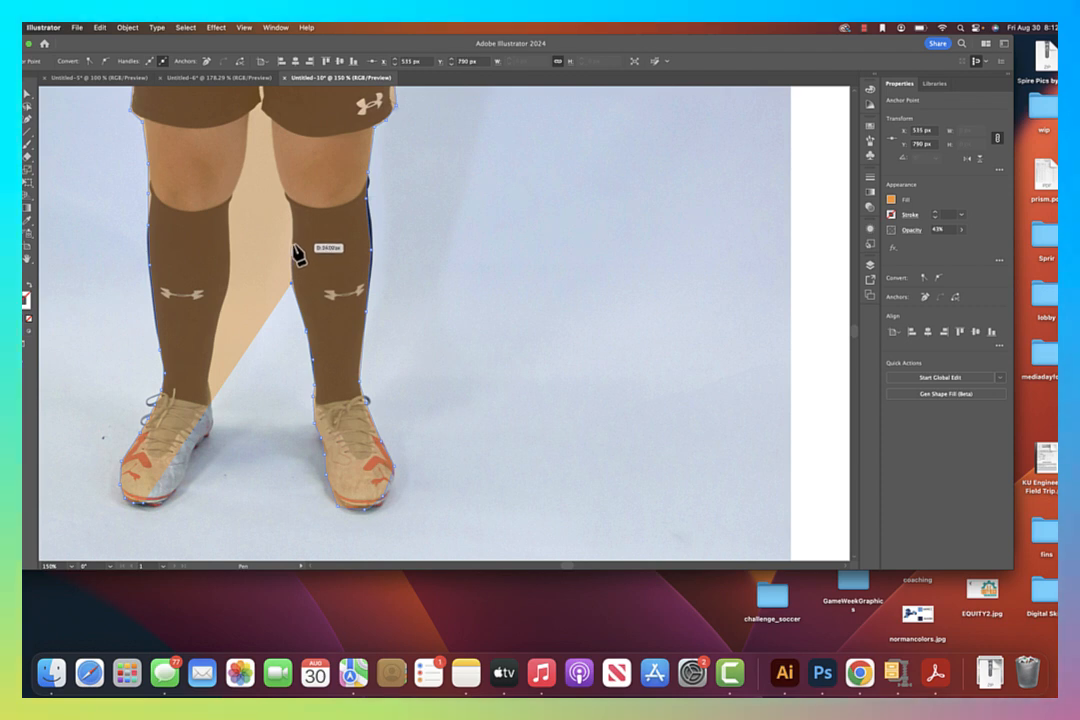
left_click(291, 215)
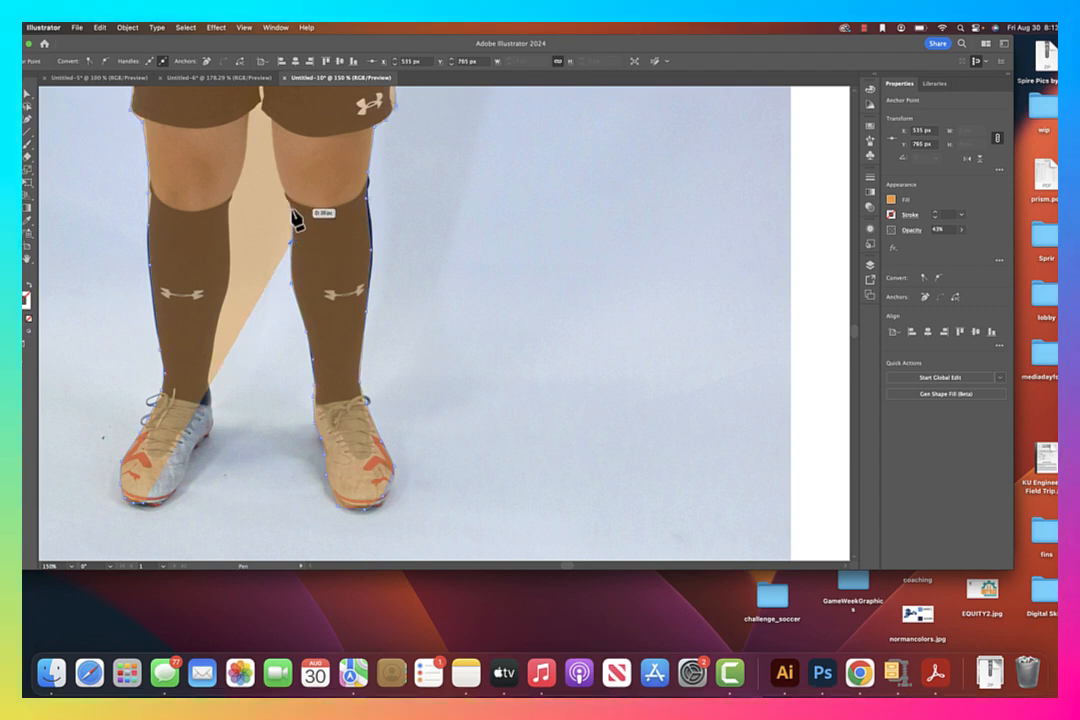
left_click(287, 195)
Continue the outline up the second leg's inner thigh and shorts opening to the crotch
key("space")
left_click_drag(298, 184, 328, 291)
left_click(304, 241)
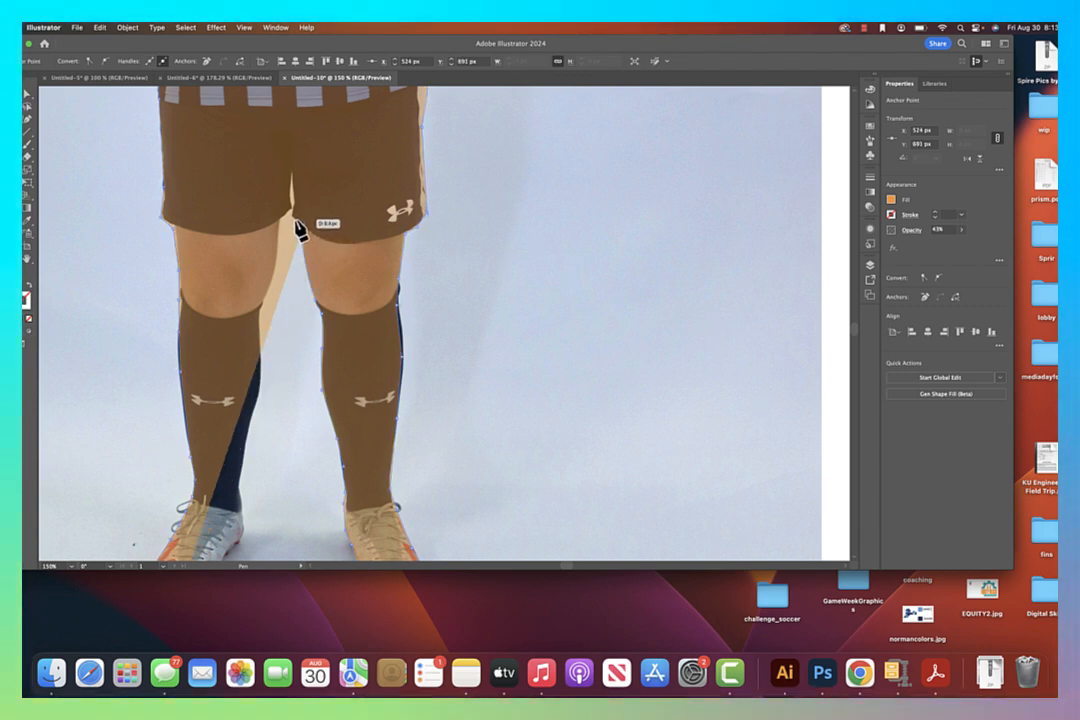
left_click(297, 222)
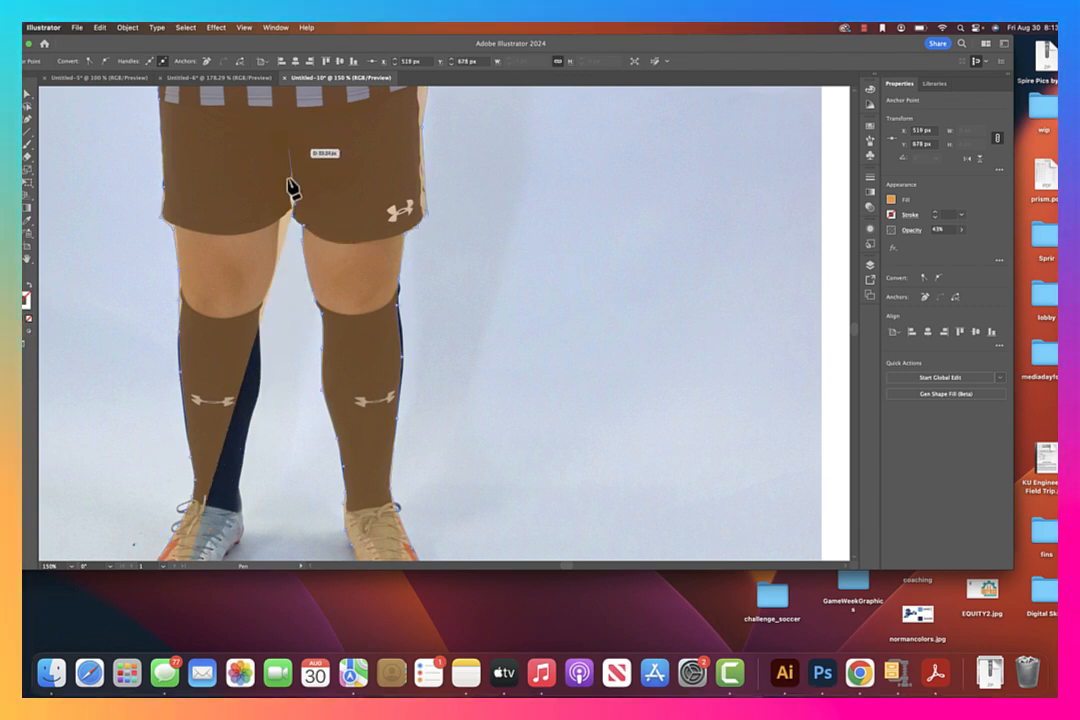
left_click(291, 193)
Trace down the first leg's inner side from the crotch past the shorts hem and knee to the sock
left_click(291, 218)
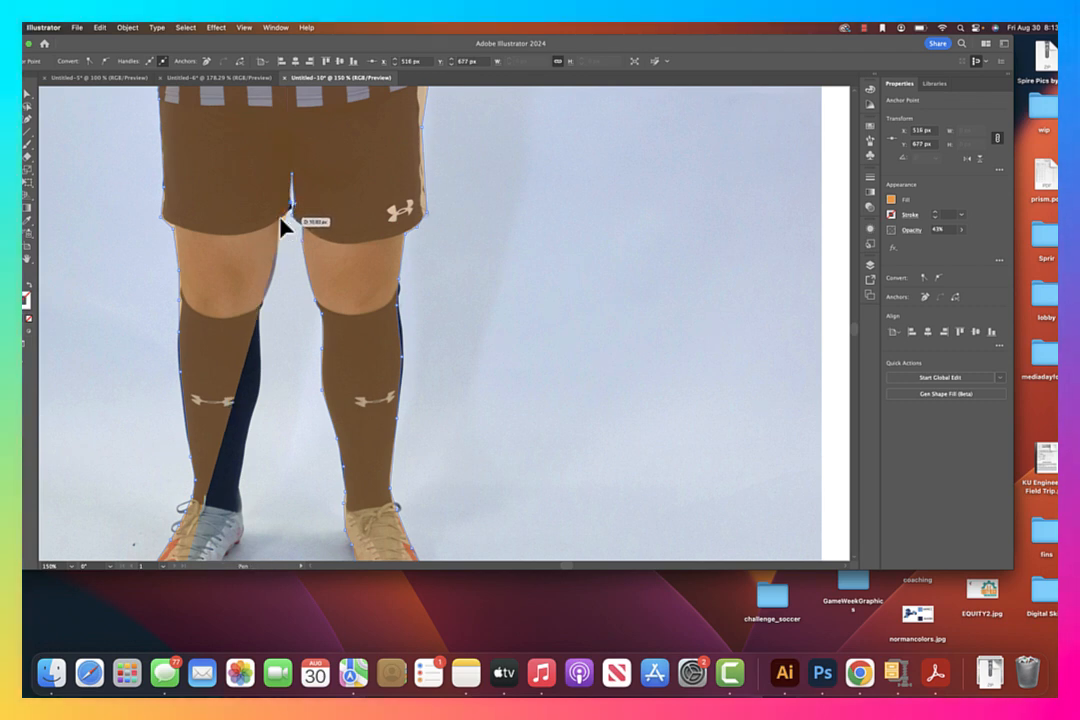
left_click(281, 266)
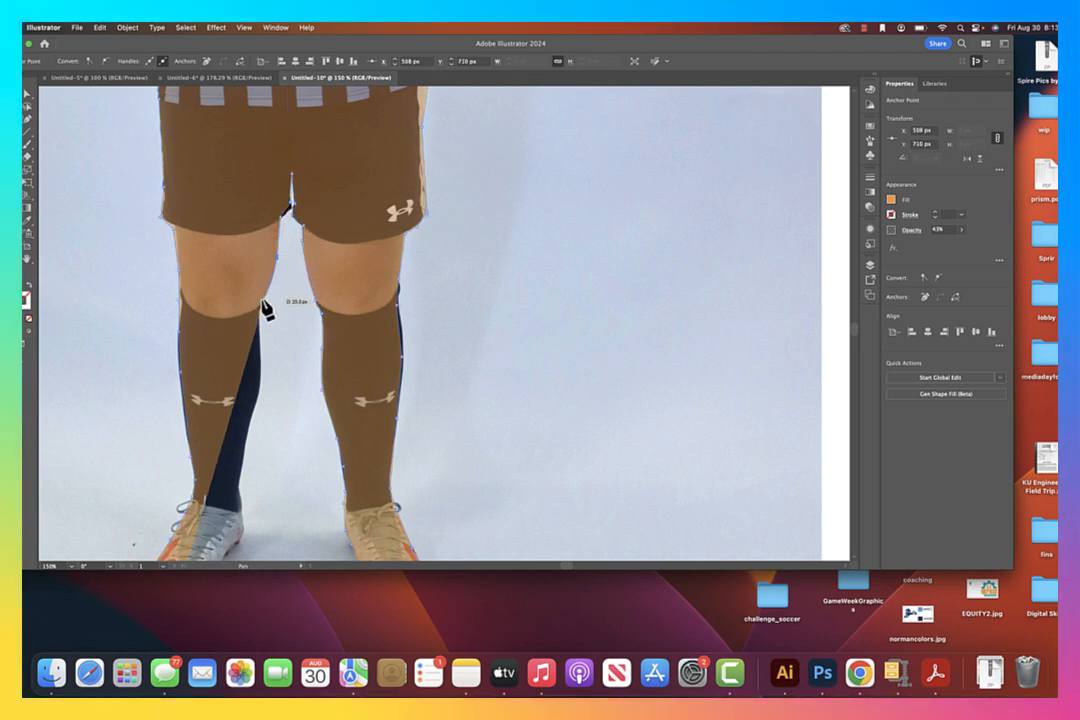
left_click(266, 331)
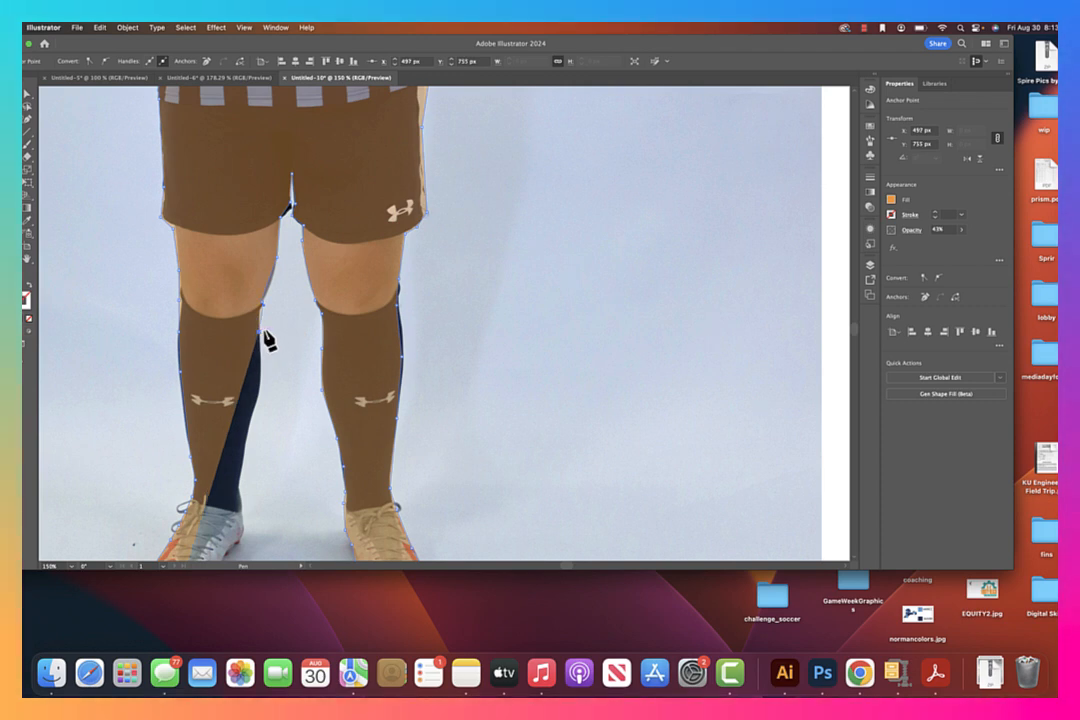
Trace the first leg's inner sock edge and shoe down around the toe to close the outline at its starting point
scroll(270, 304, "down", 5)
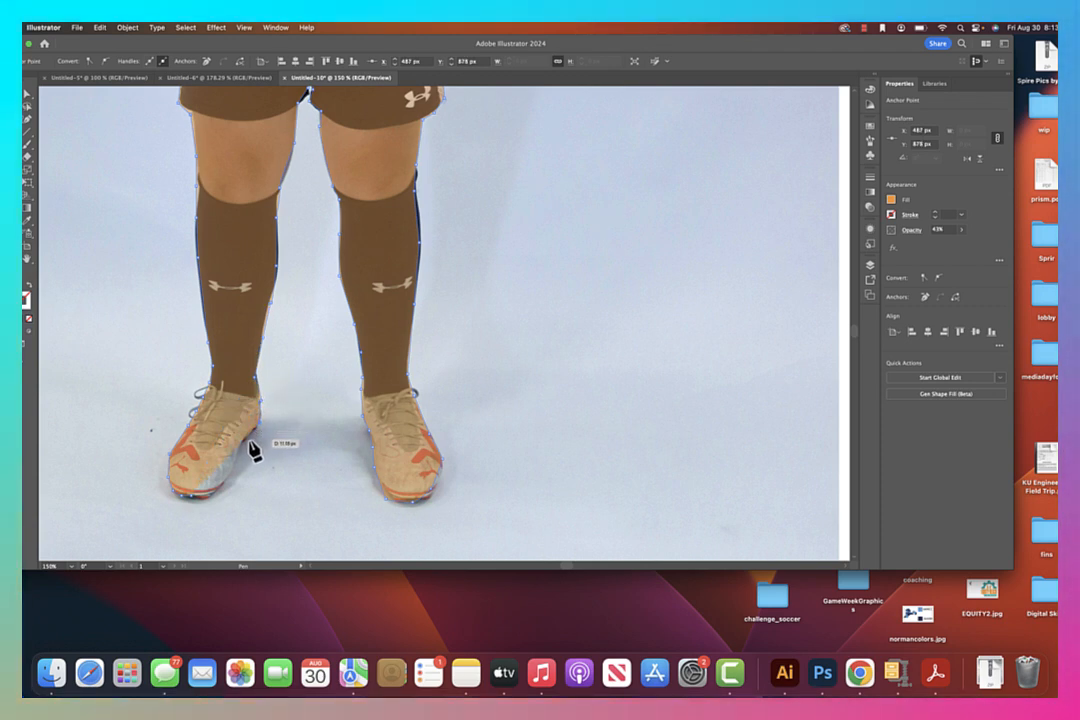
left_click(223, 491)
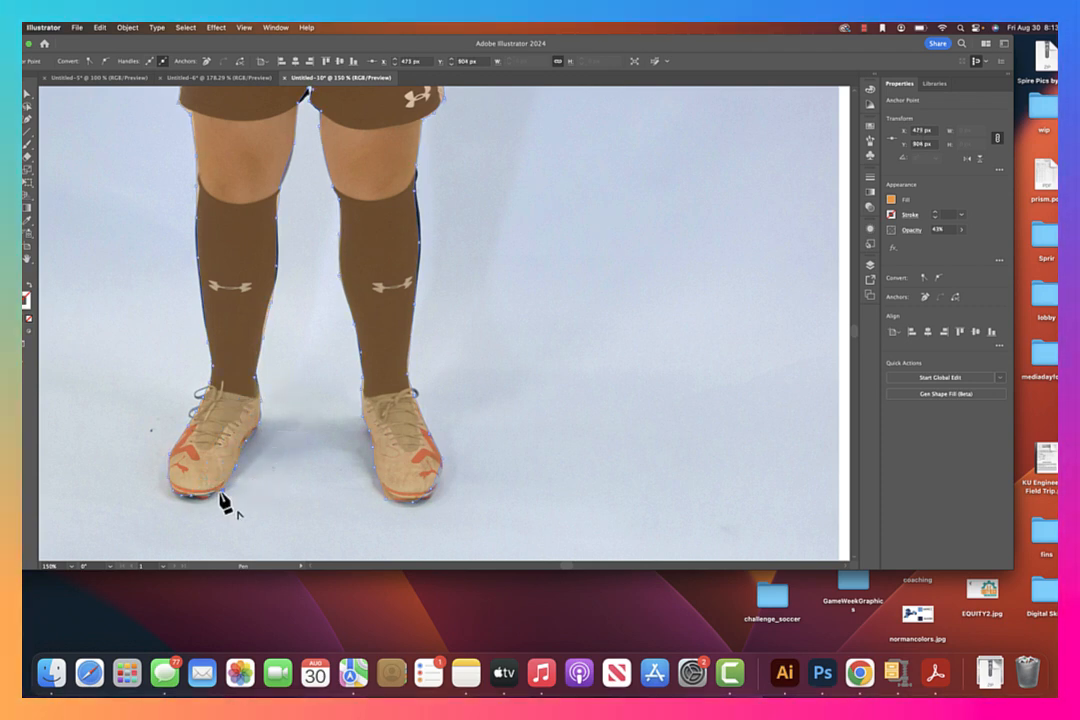
left_click(212, 497)
left_click(205, 498)
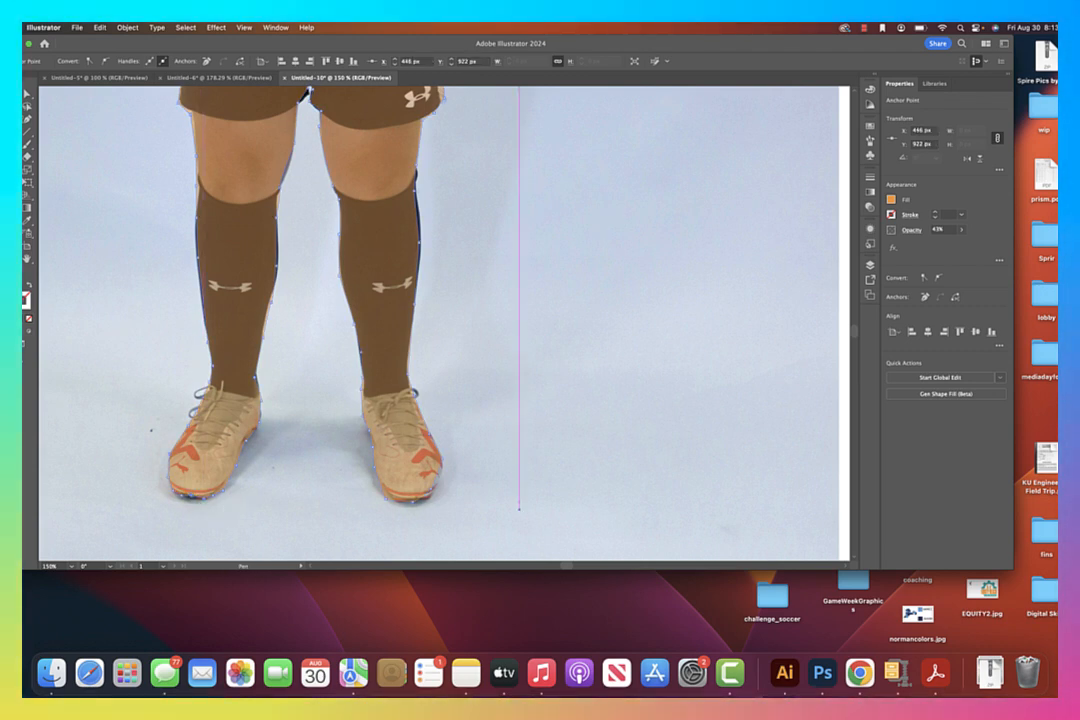
Set the traced shape's opacity to 100% and pull its sock edges outward over the exposed calves with the Curvature tool
left_click(962, 230)
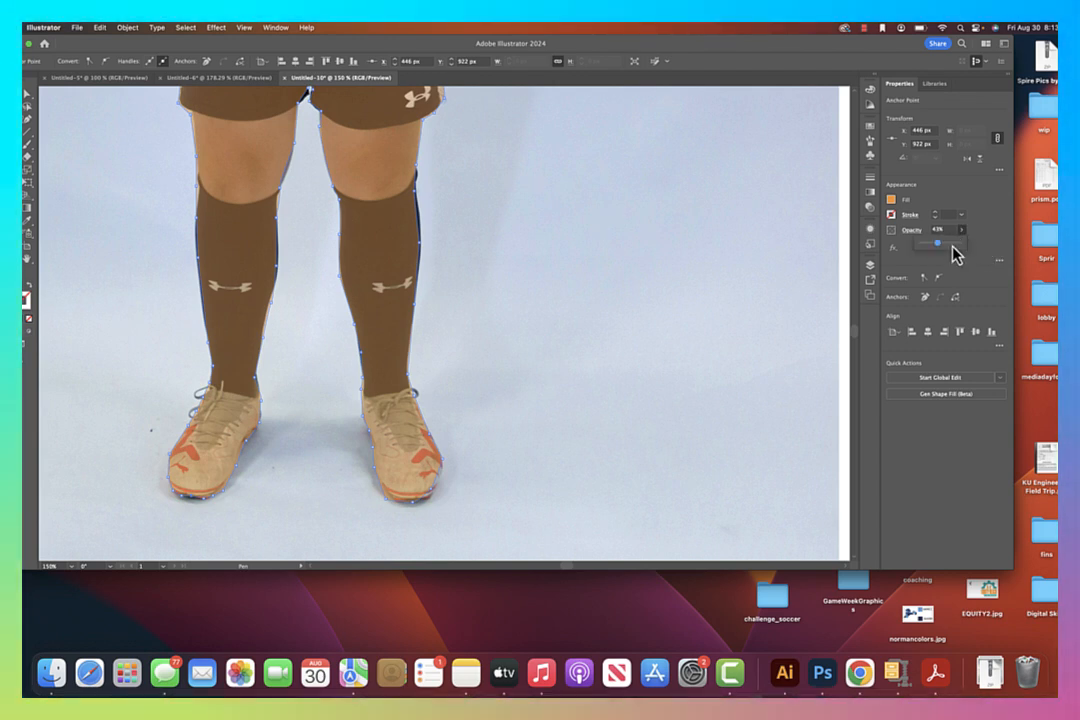
left_click_drag(942, 243, 980, 250)
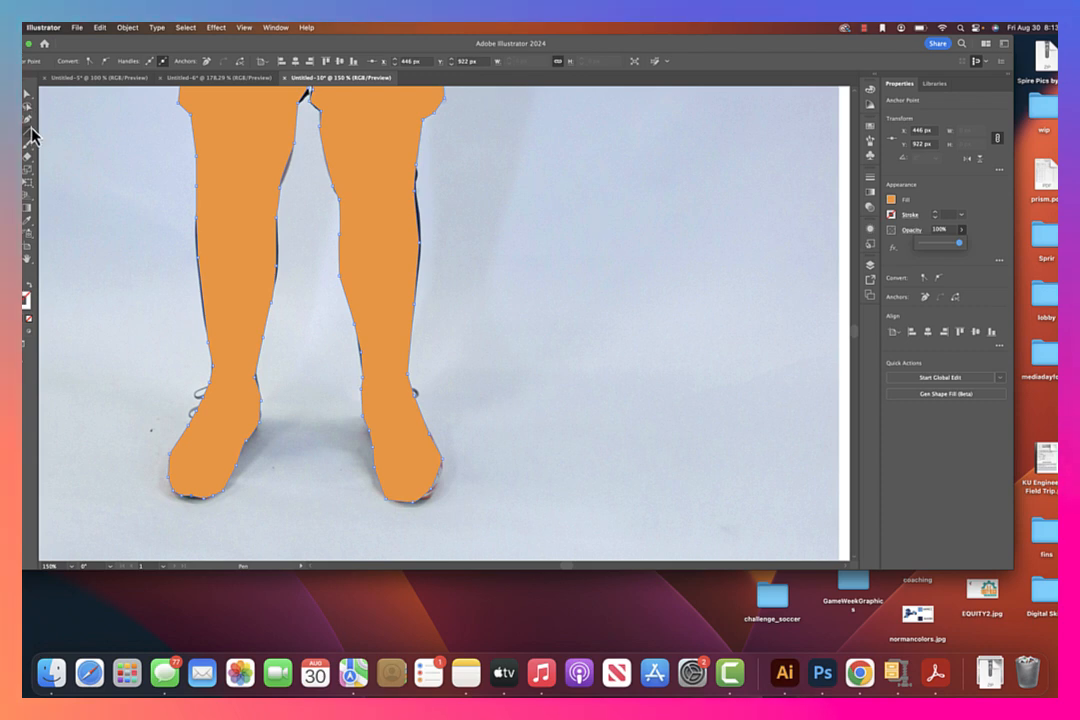
left_click(30, 130)
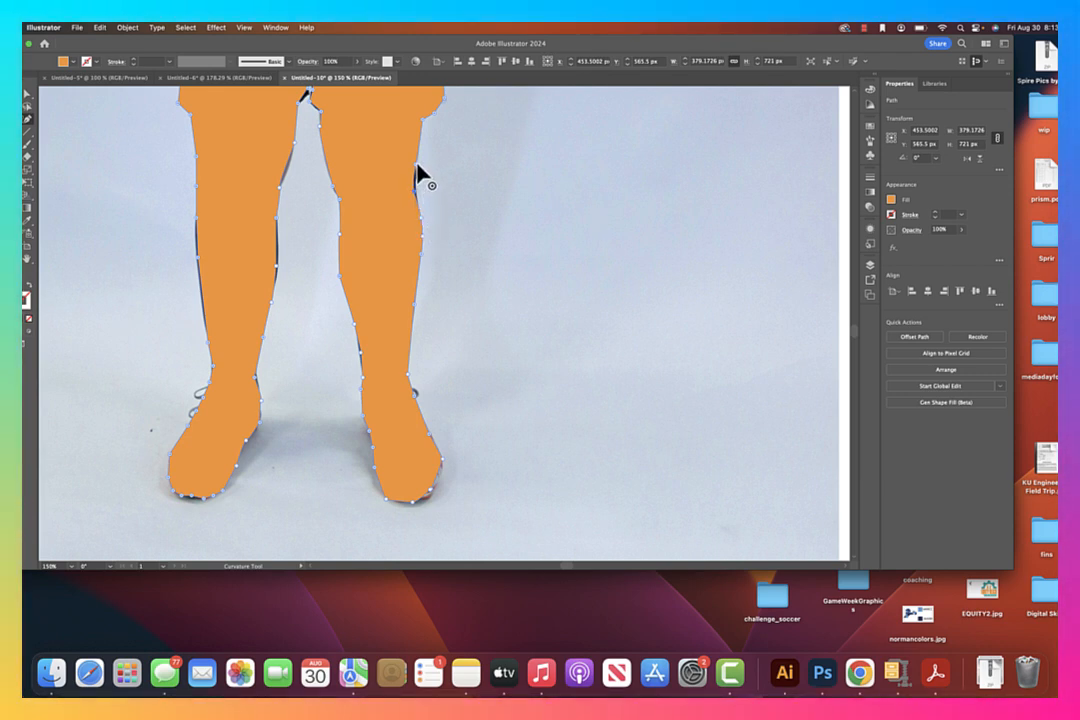
left_click(281, 262)
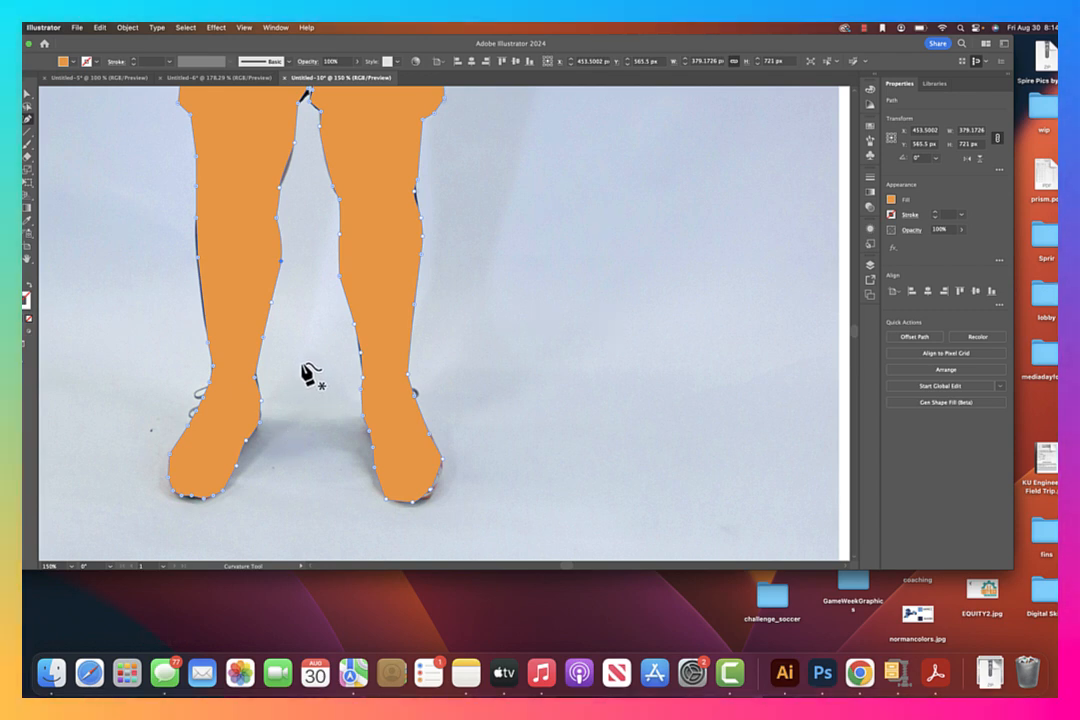
Select the silhouette together with the photo, make a clipping mask from them and deselect the result
key("z")
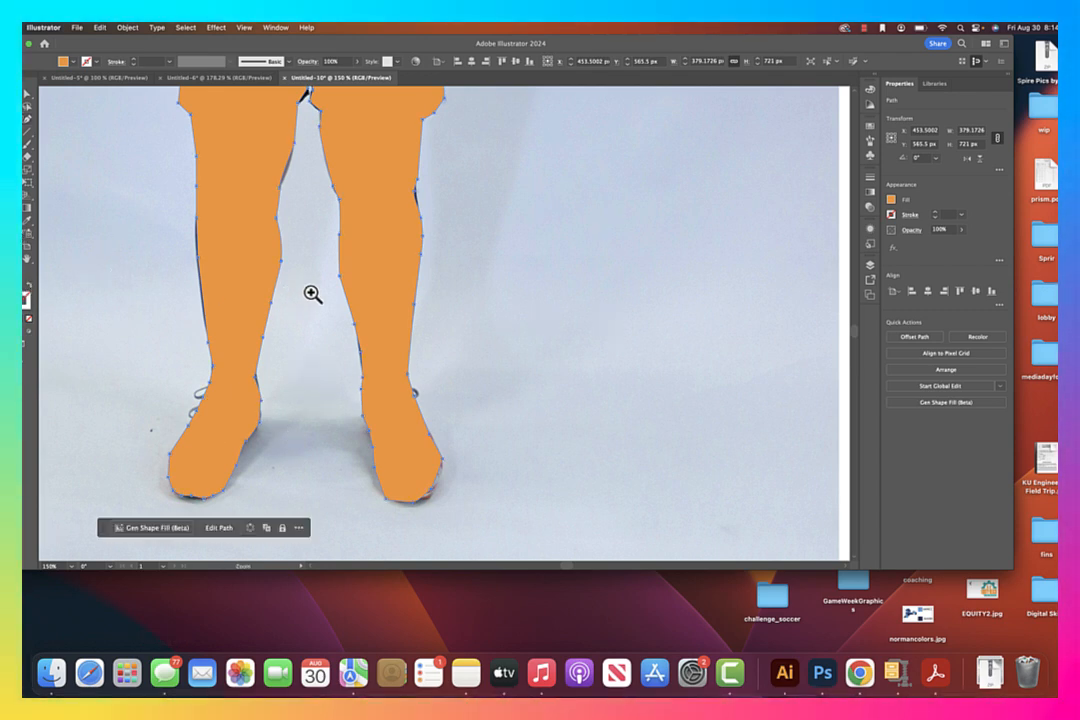
left_click(377, 236, "alt")
left_click(380, 236, "alt")
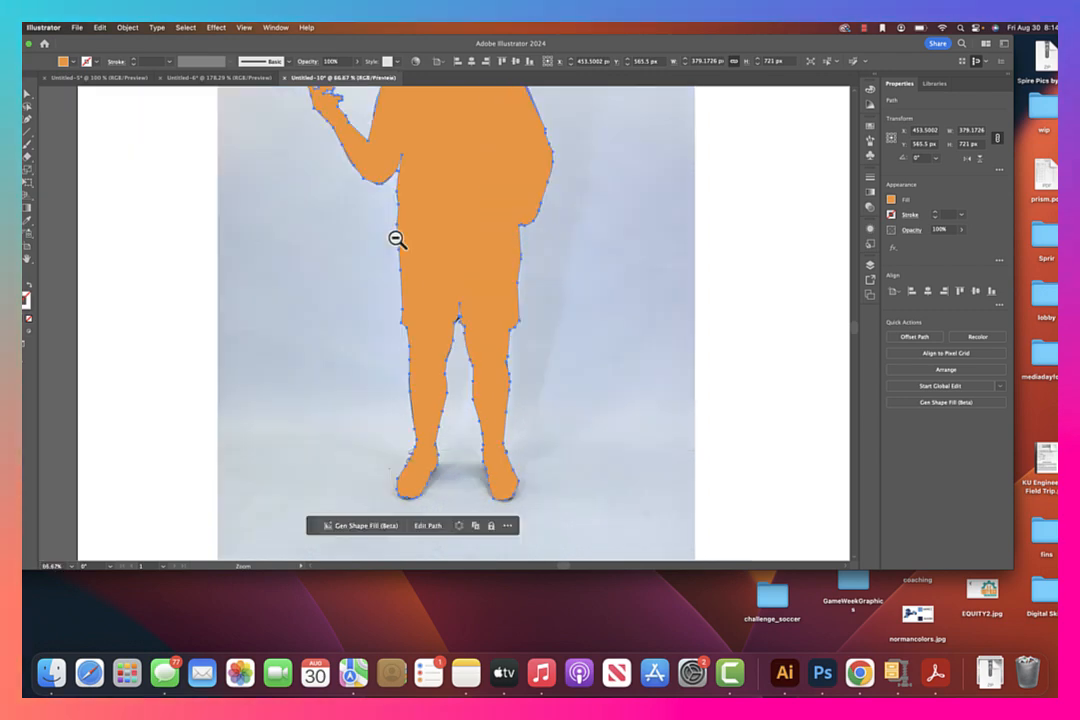
left_click(448, 233, "alt")
key("v")
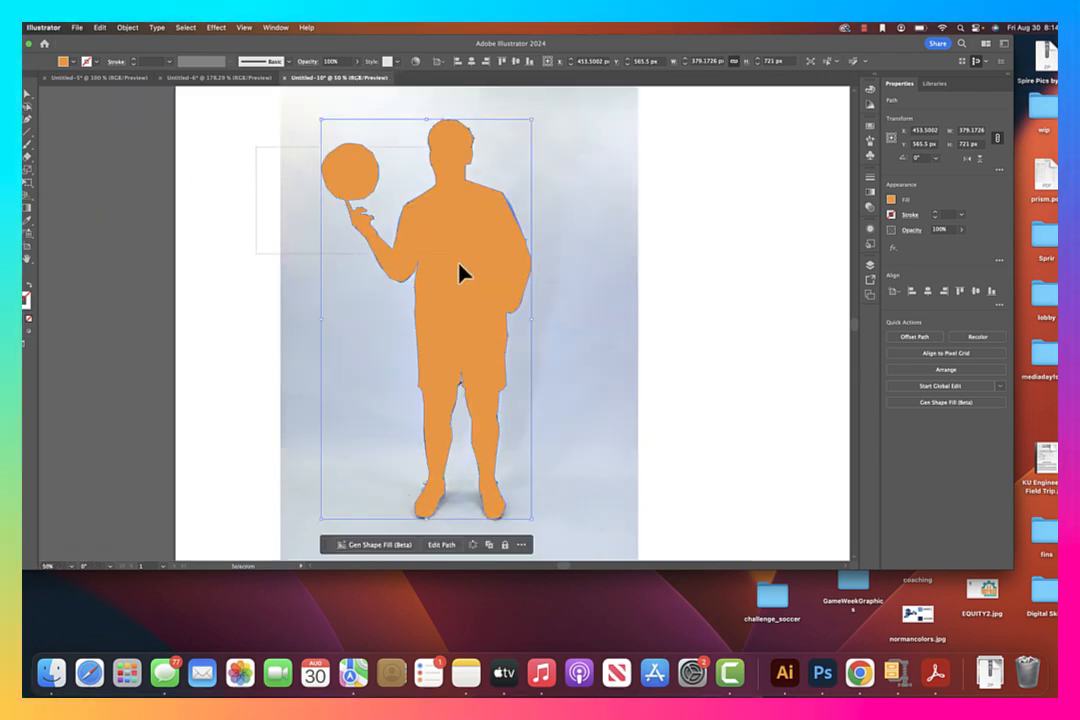
key("super+a")
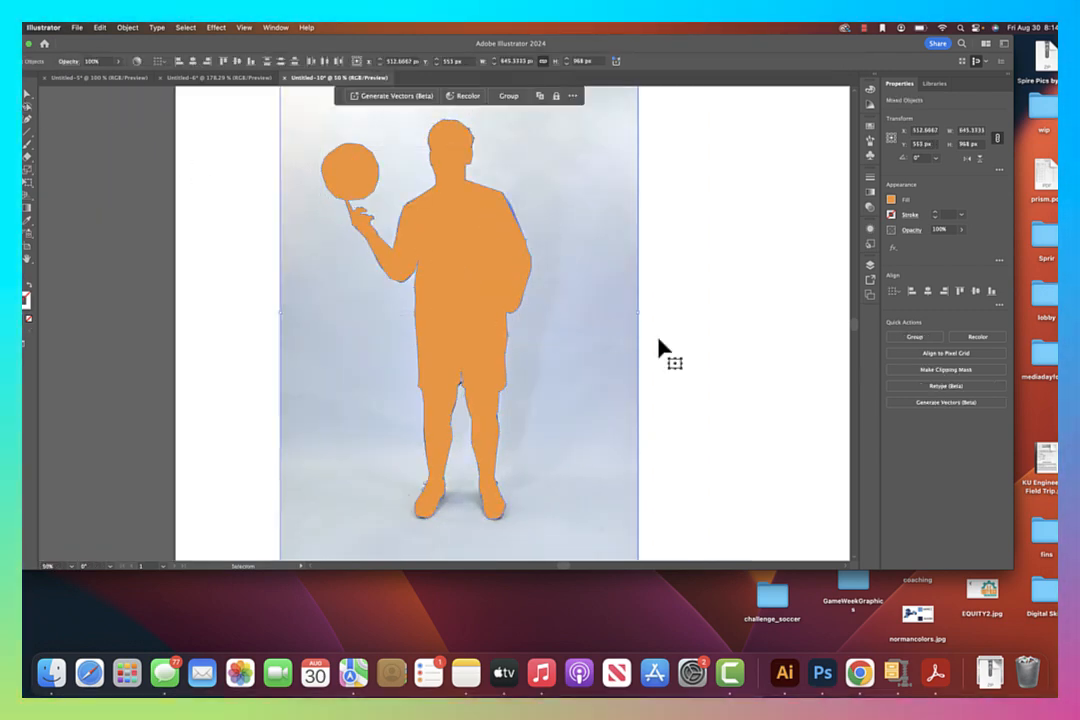
left_click(979, 369)
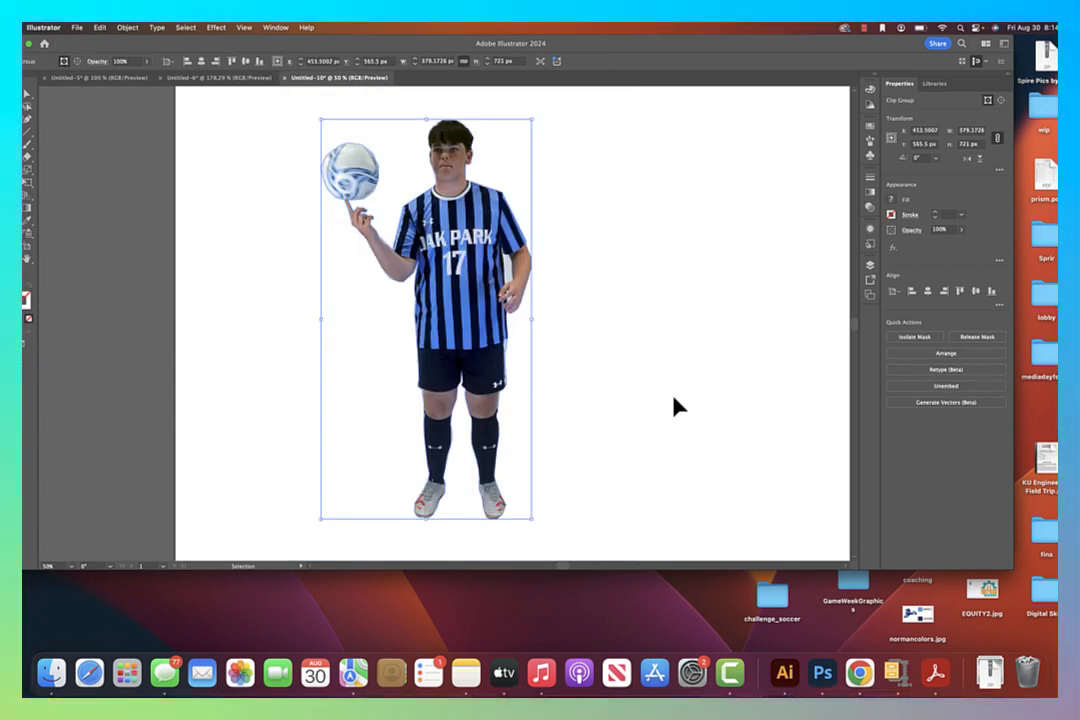
left_click(675, 407)
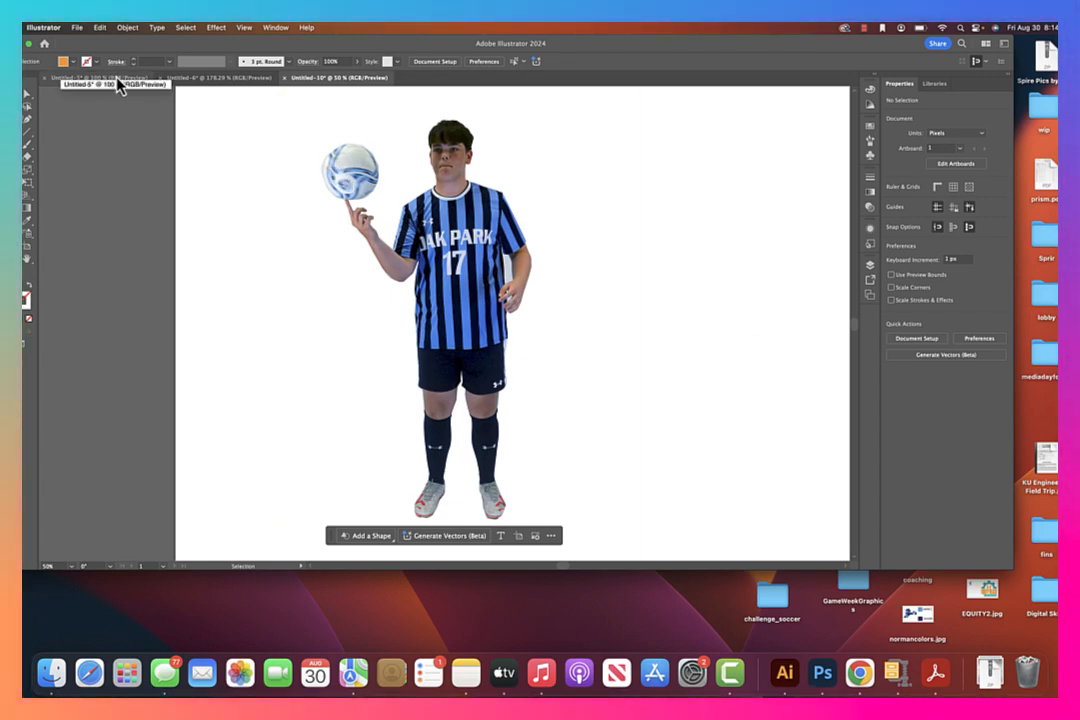
Export the cutout as soccerguycutout.png to the challenge_soccer folder at Screen (72 ppi) resolution with a transparent background
left_click(77, 29)
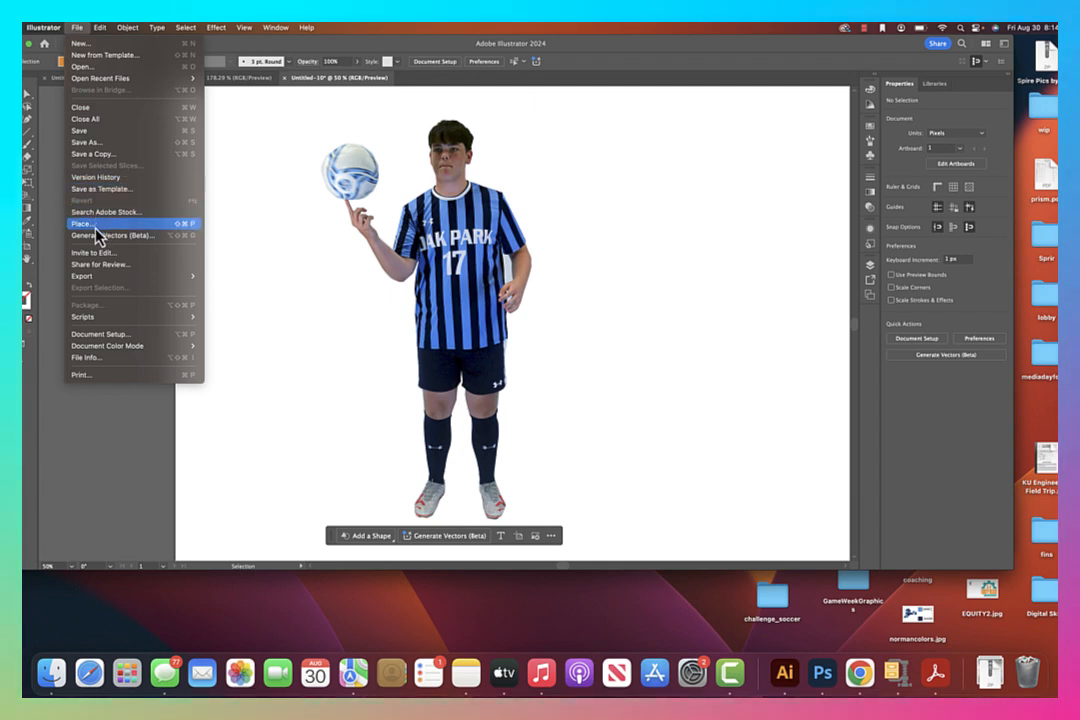
left_click(115, 276)
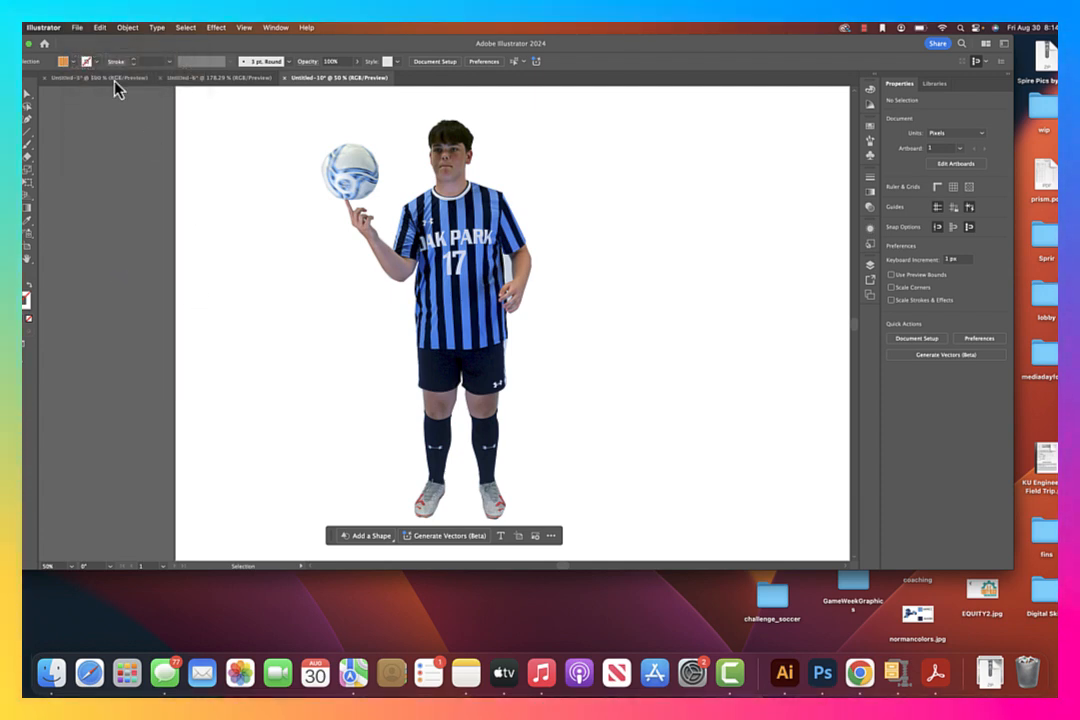
left_click(76, 28)
mouse_move(93, 281)
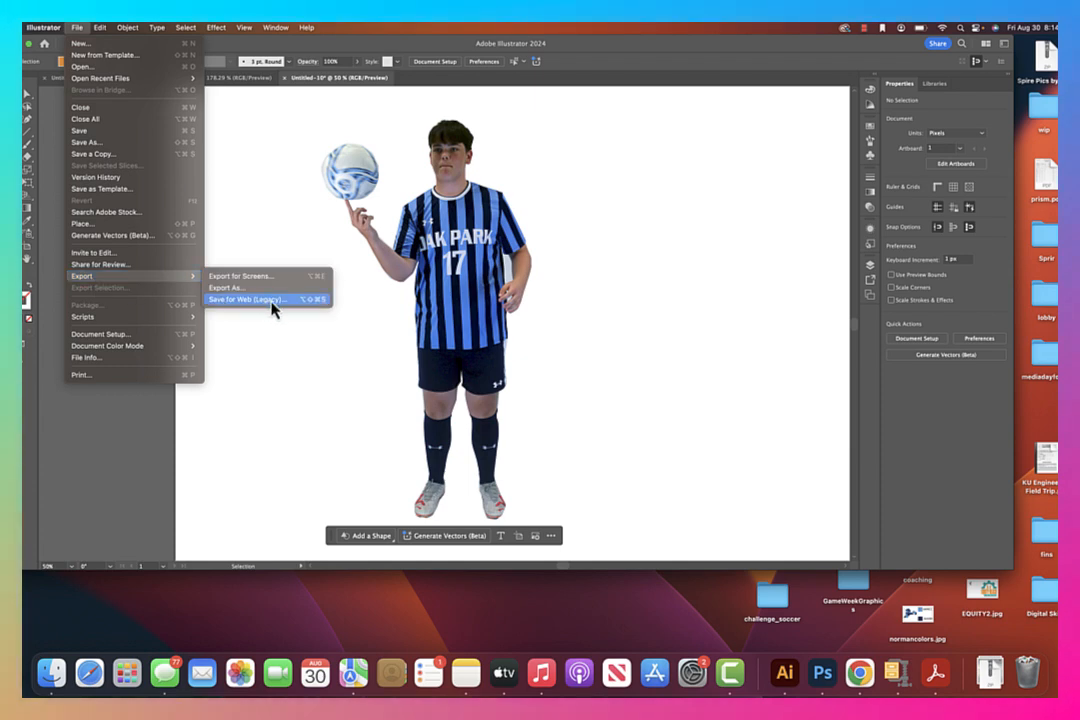
left_click(266, 288)
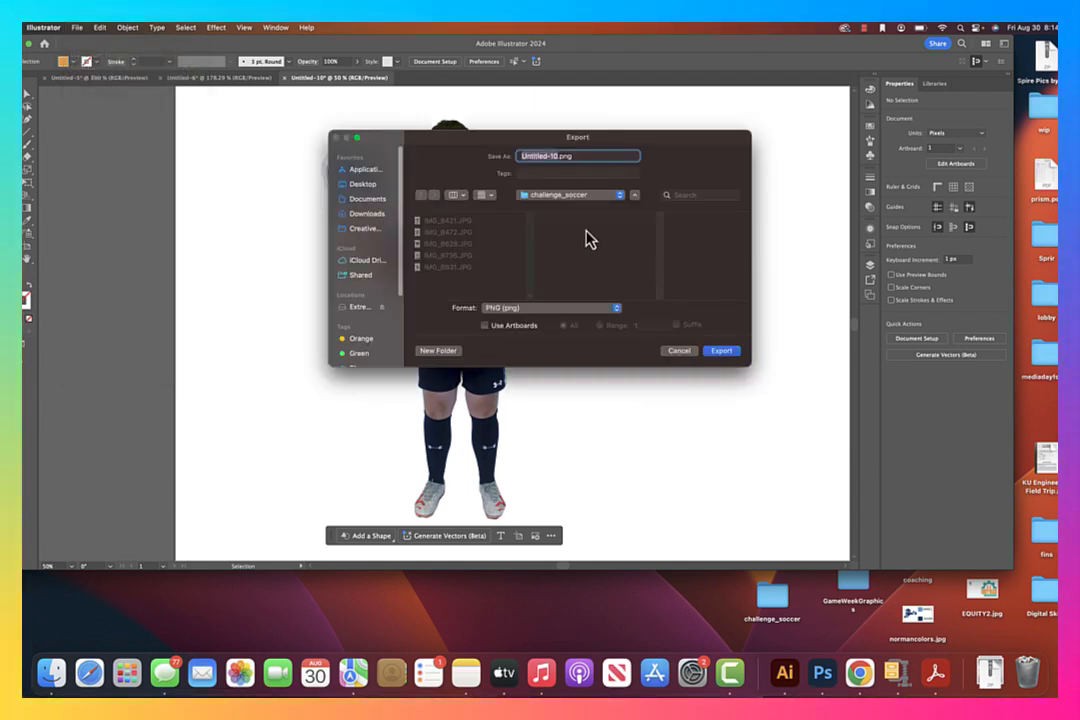
type("soccergu")
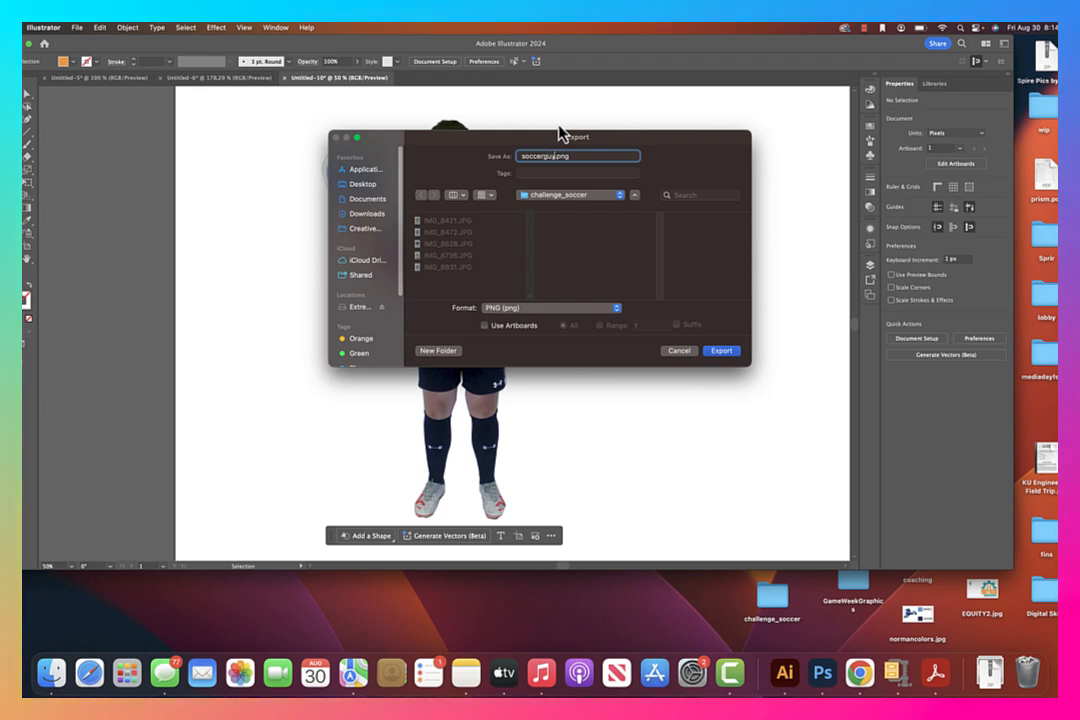
type("ycutout")
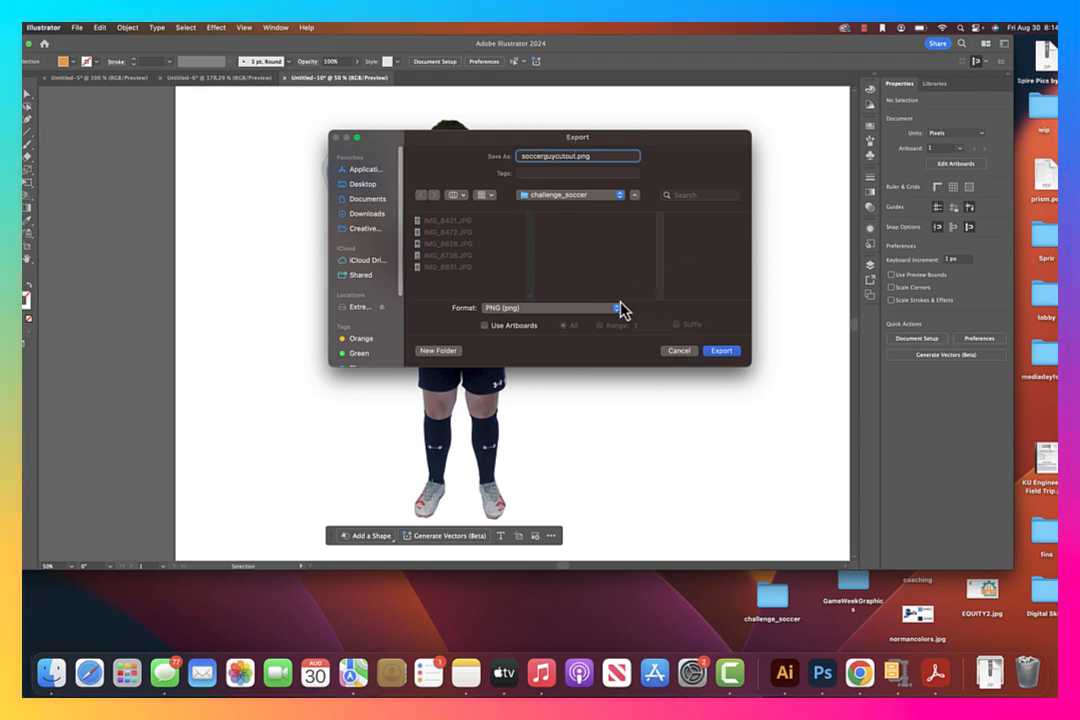
left_click(735, 352)
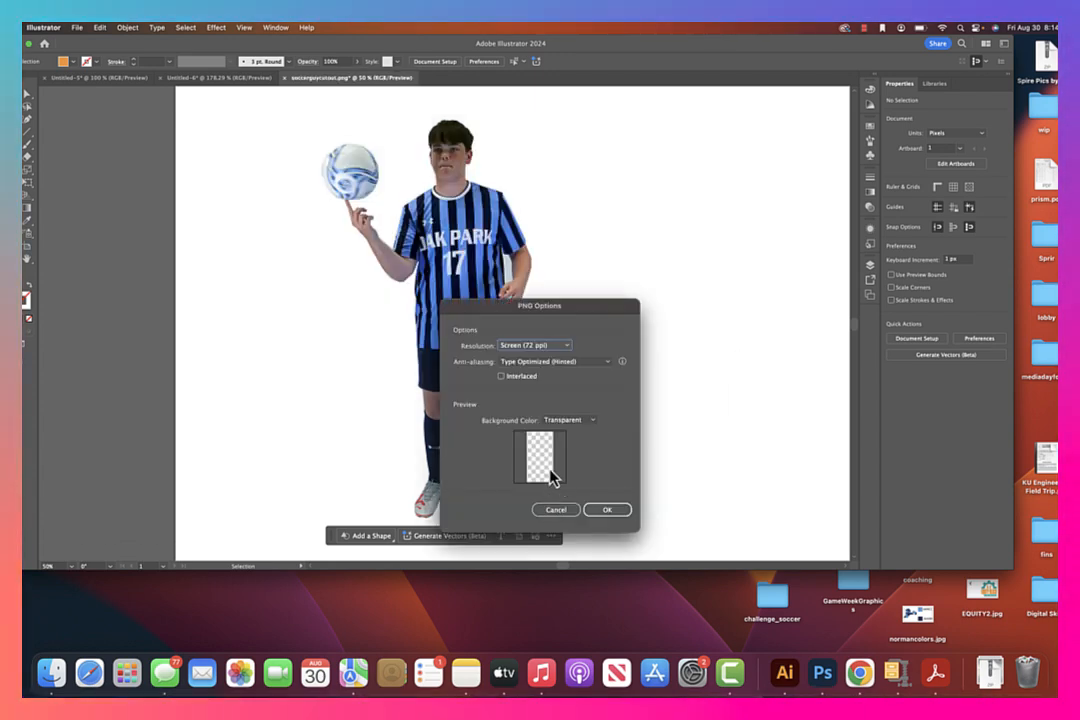
left_click(605, 511)
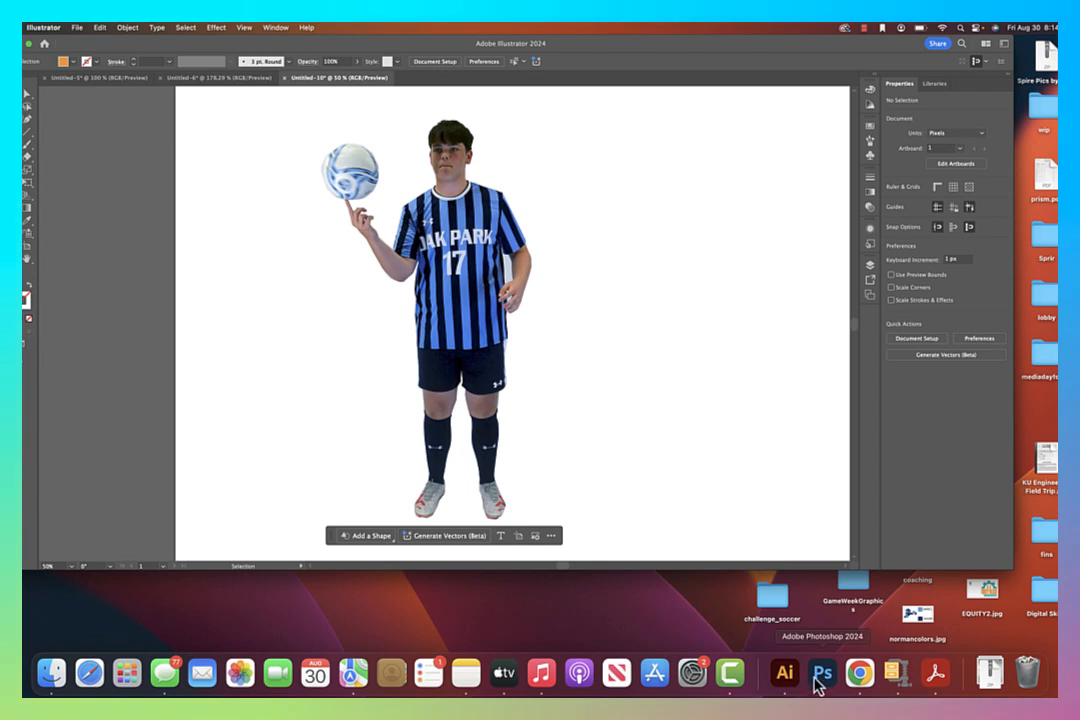